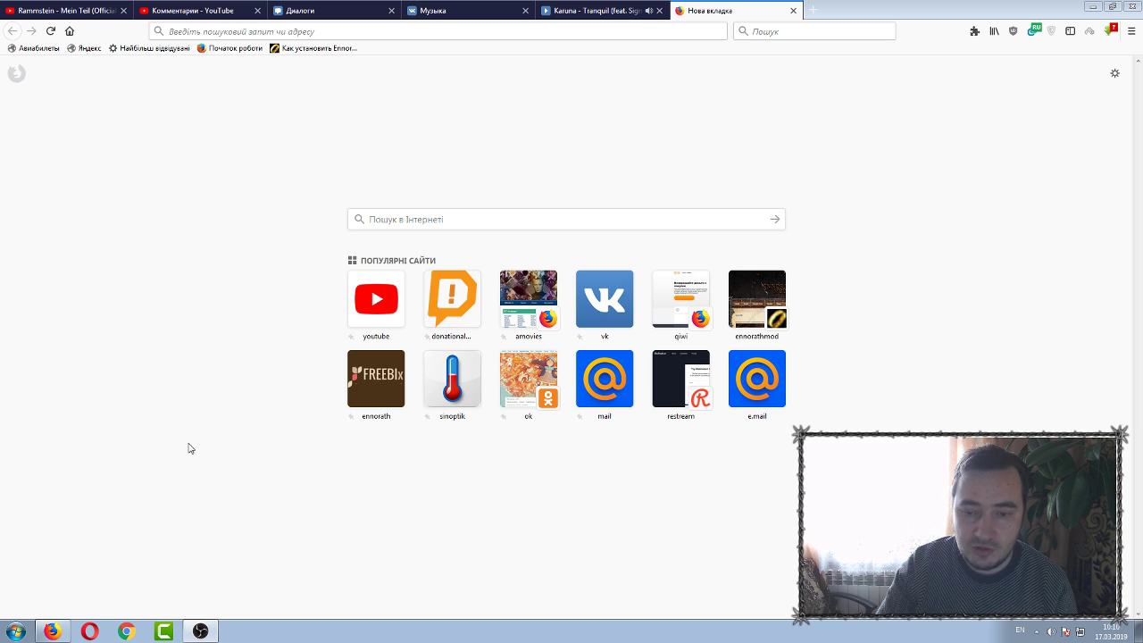
# - Open the Computer window in the file manager and enter drive D
pyautogui.click(22, 634)
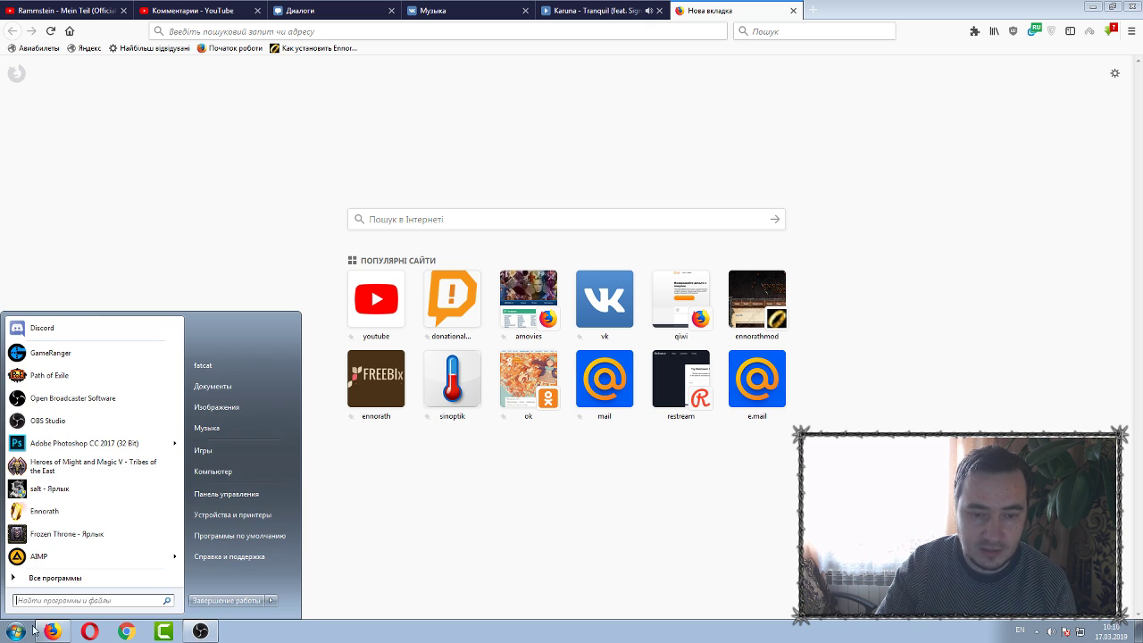
pyautogui.click(222, 473)
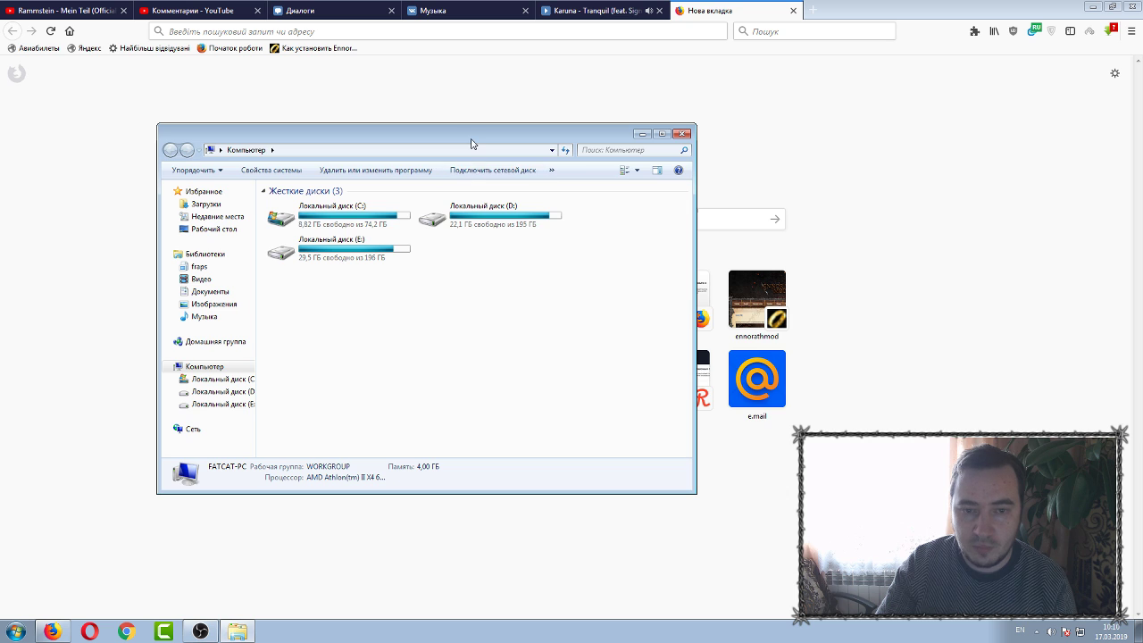
pyautogui.moveTo(472, 144); pyautogui.dragTo(627, 221)
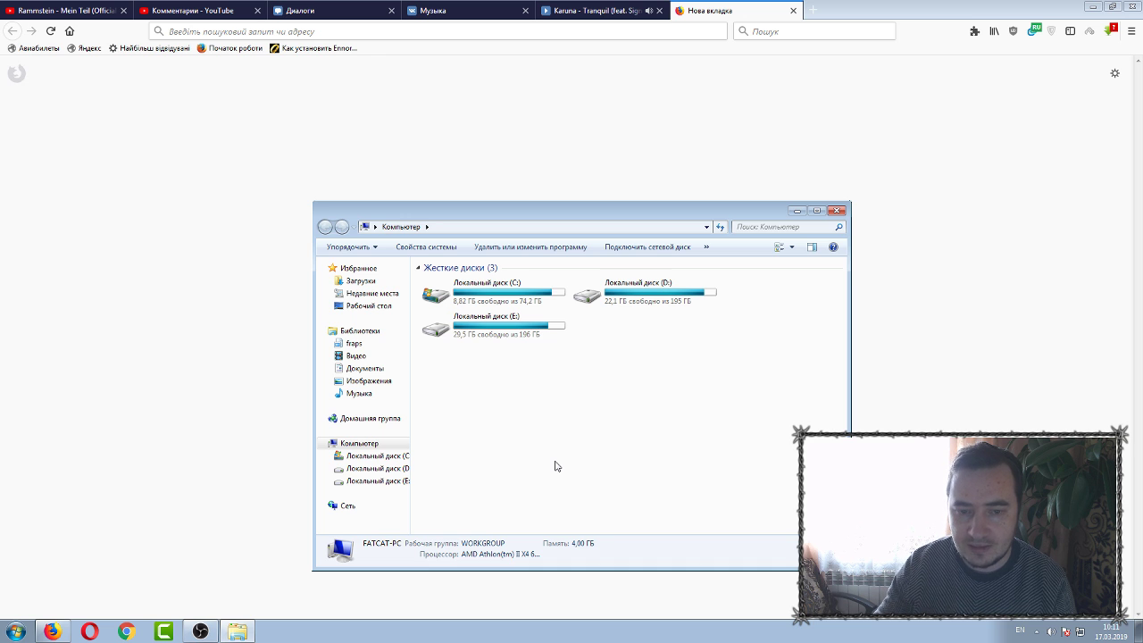
pyautogui.doubleClick(639, 300)
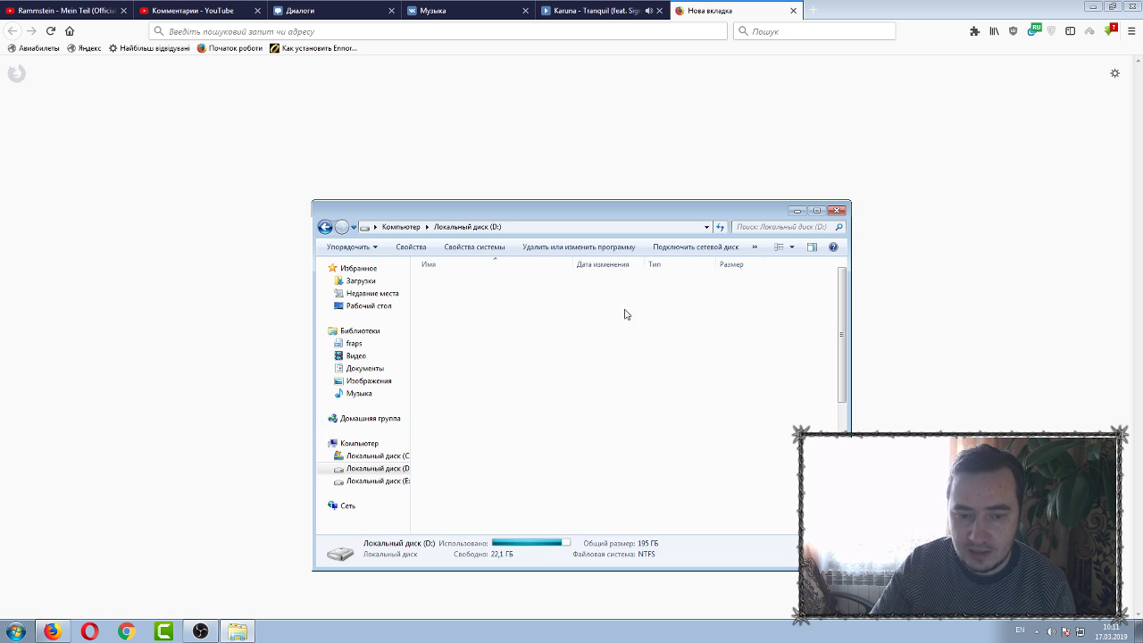
# - Look through the files in the Lord of the rings game folder and return to drive D
pyautogui.scroll(-1, 550, 443)
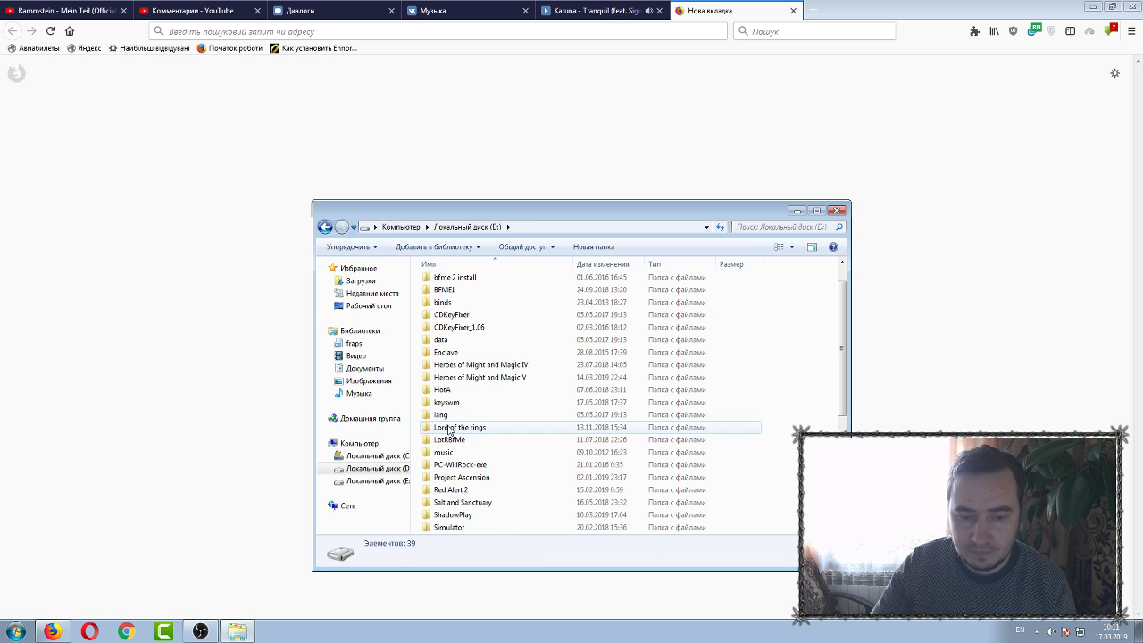
pyautogui.click(455, 427)
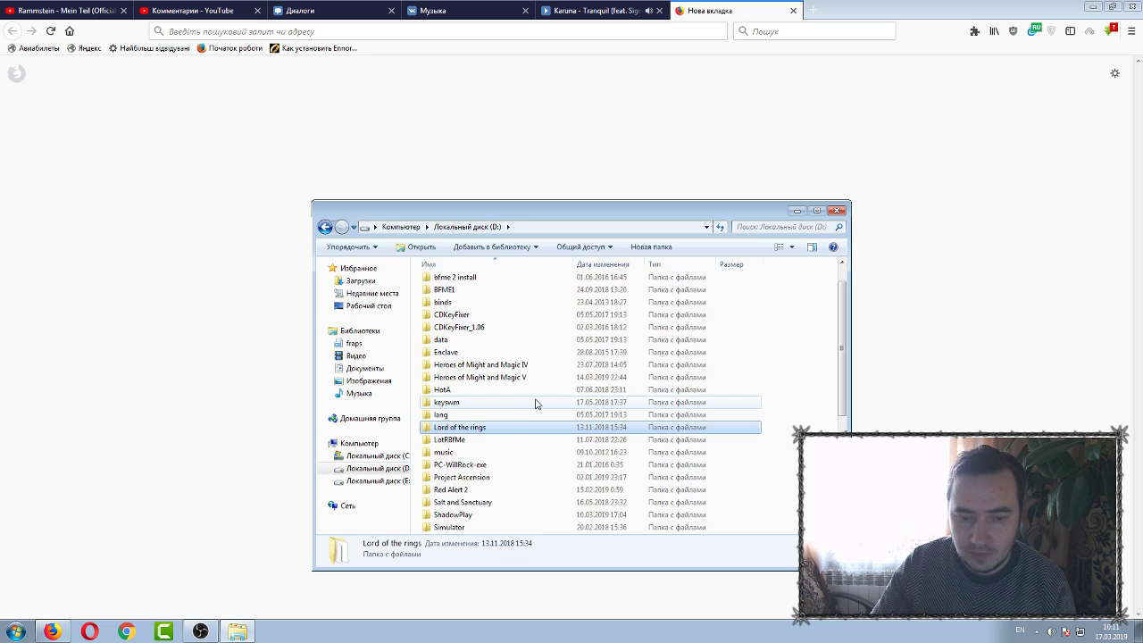
pyautogui.doubleClick(474, 428)
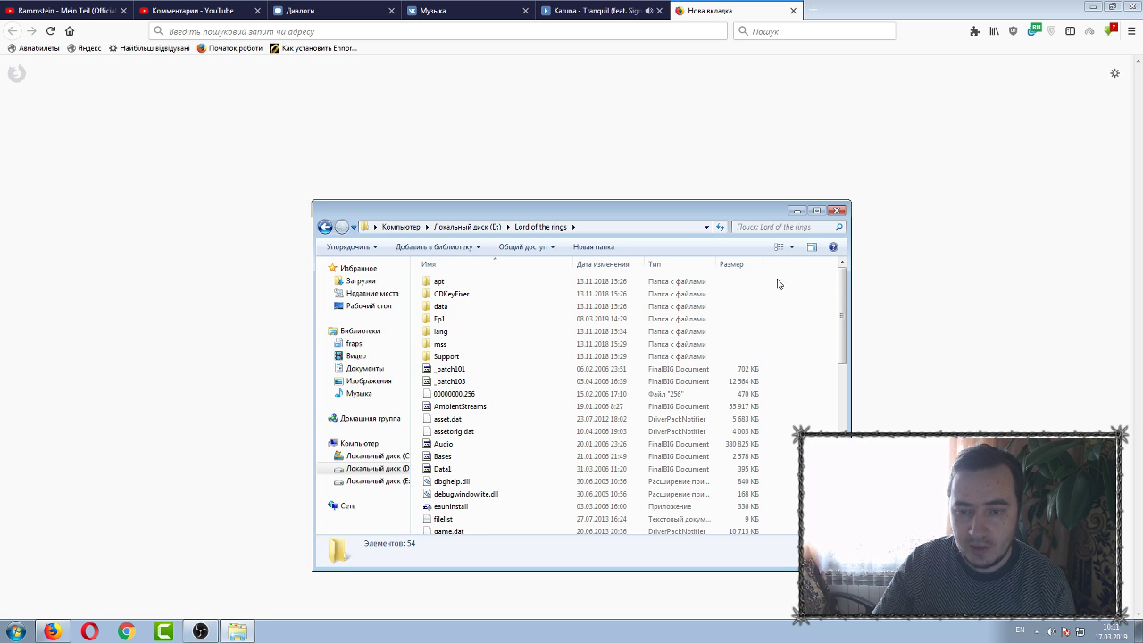
pyautogui.moveTo(819, 286); pyautogui.dragTo(817, 421)
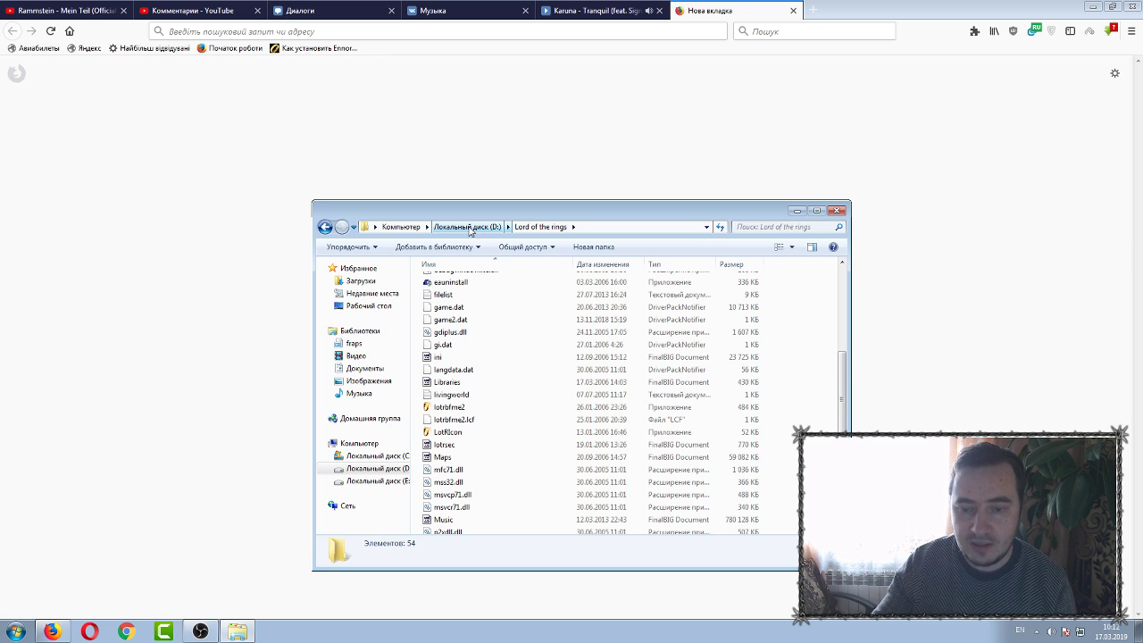
pyautogui.click(471, 229)
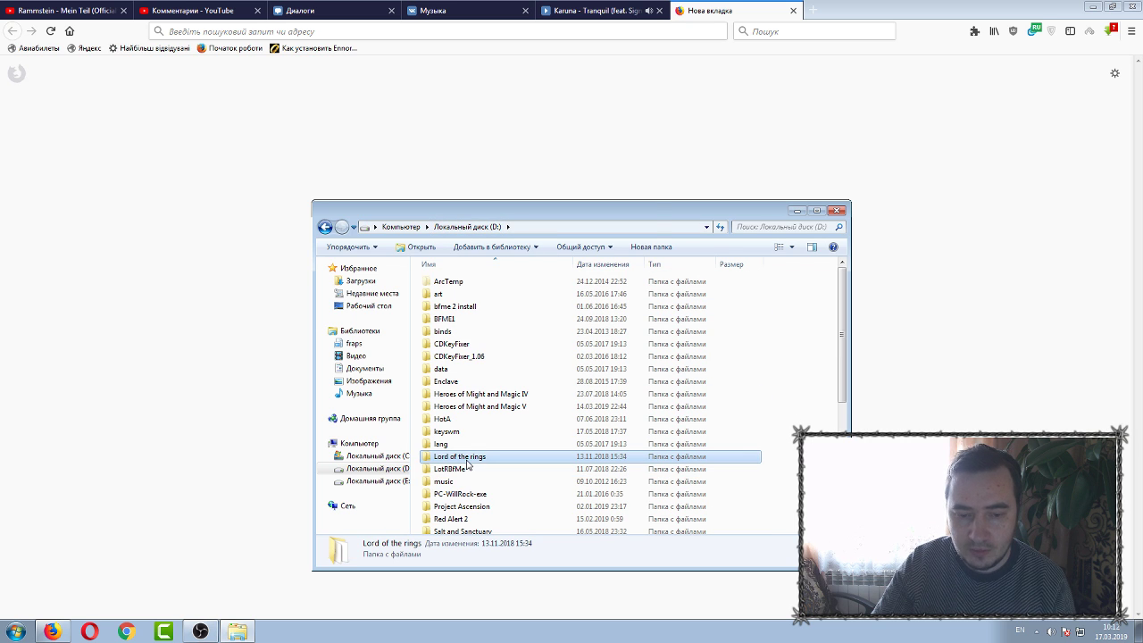
pyautogui.rightClick(466, 460)
pyautogui.click(513, 391)
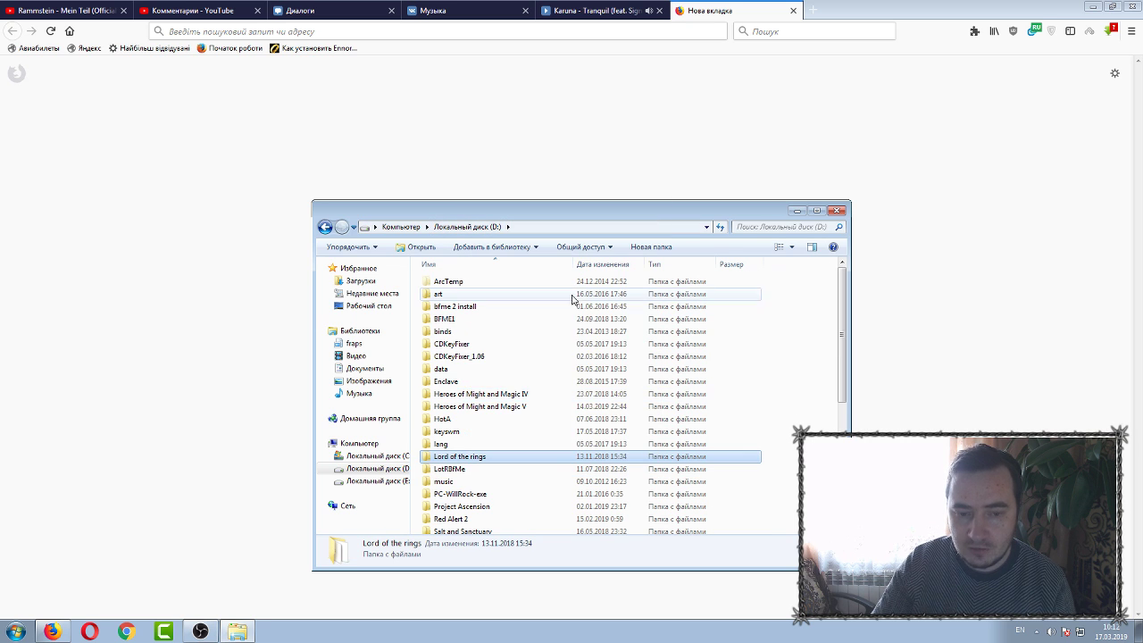
pyautogui.click(798, 404)
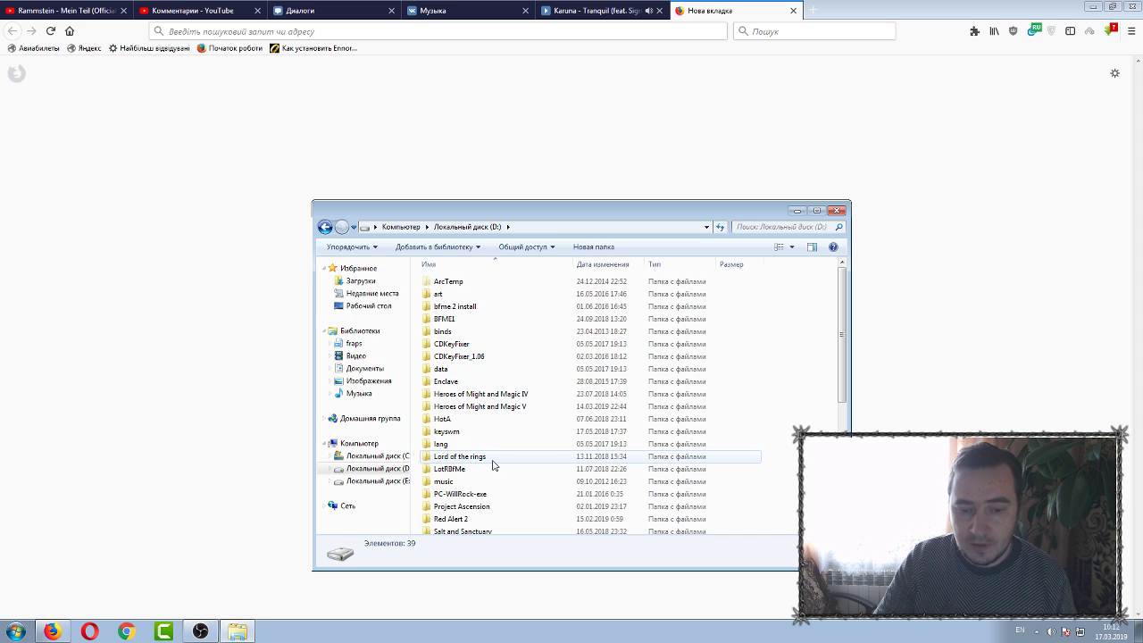
pyautogui.rightClick(489, 464)
pyautogui.rightClick(451, 458)
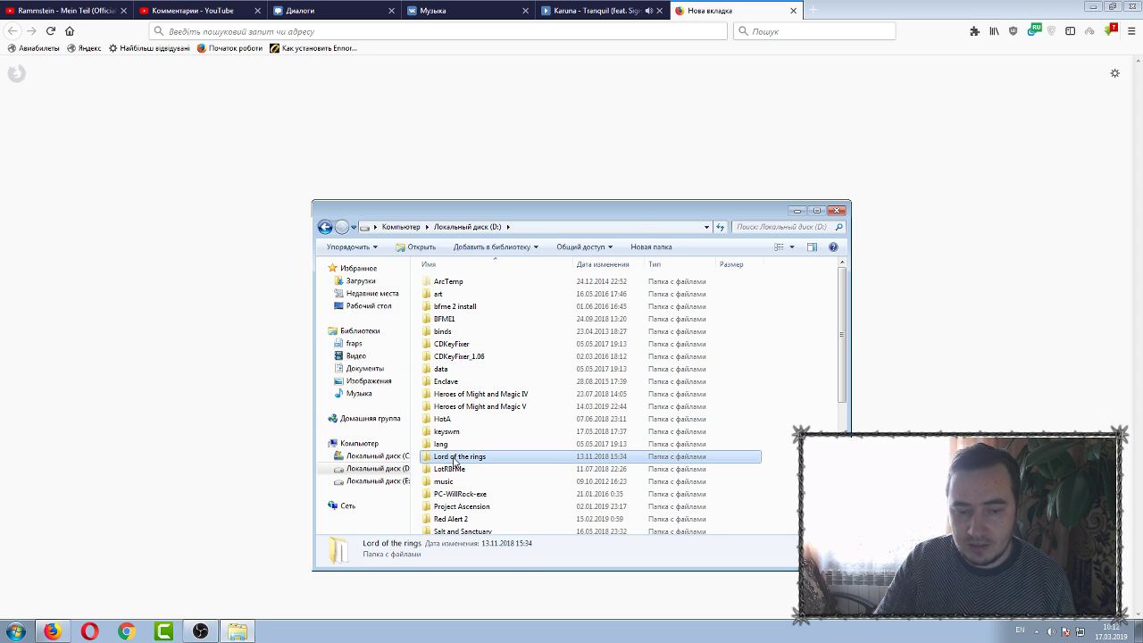
pyautogui.click(510, 301)
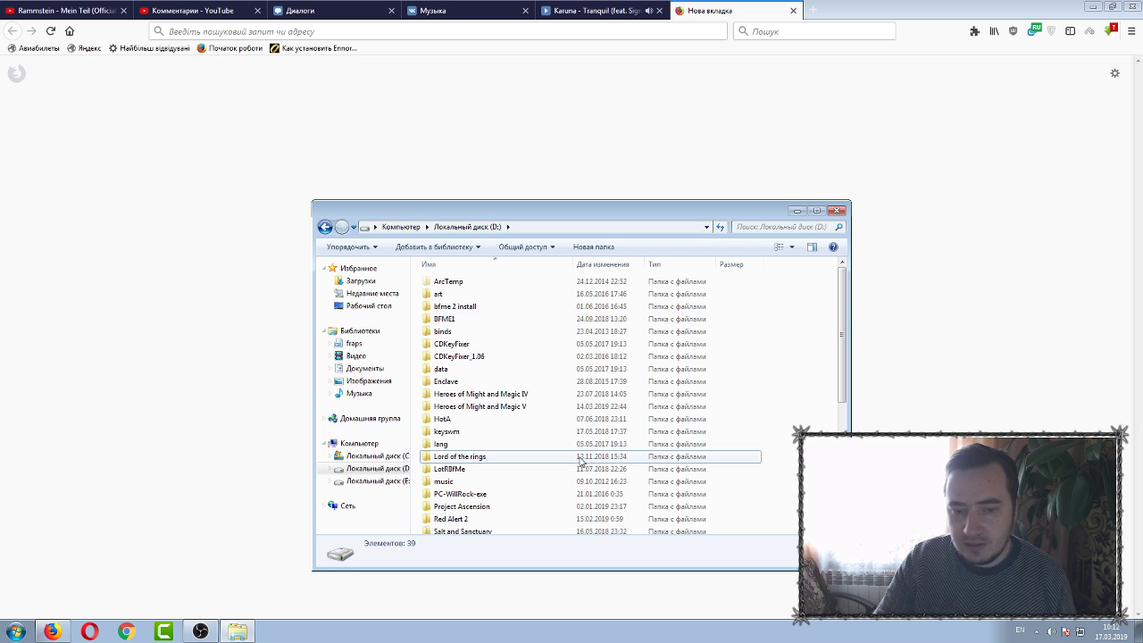
pyautogui.click(513, 461)
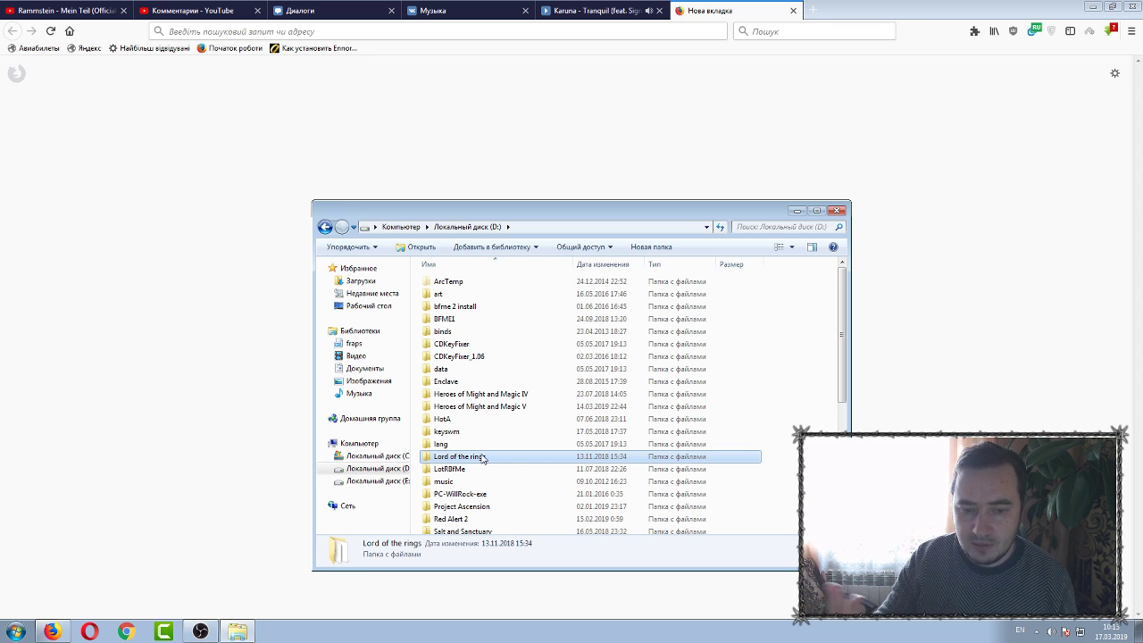
pyautogui.click(810, 405)
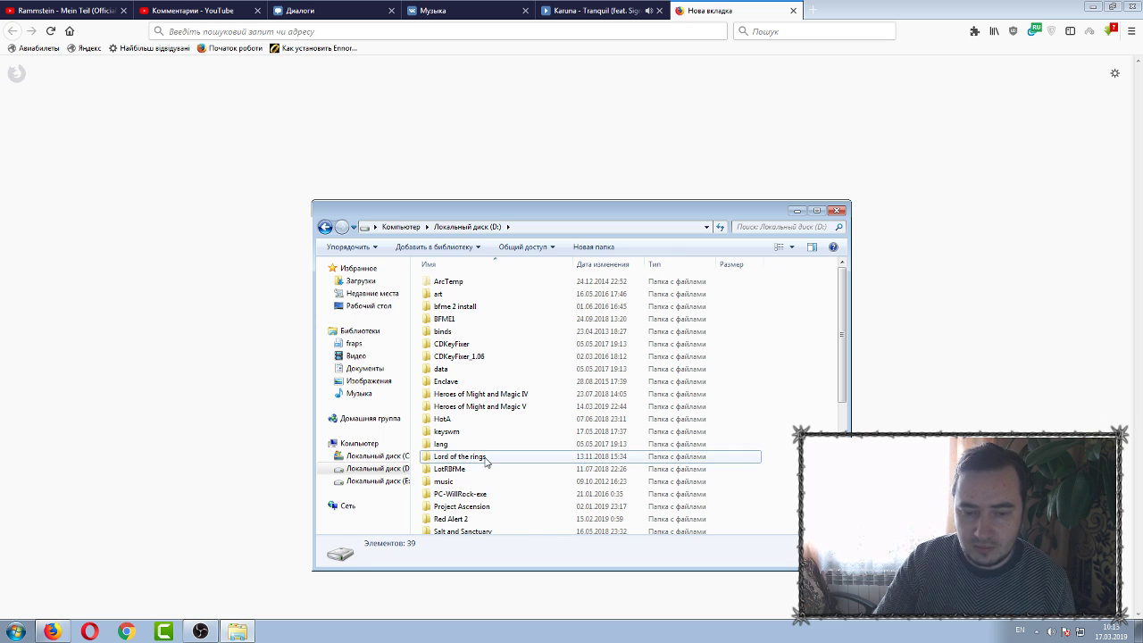
pyautogui.click(679, 456)
pyautogui.click(795, 461)
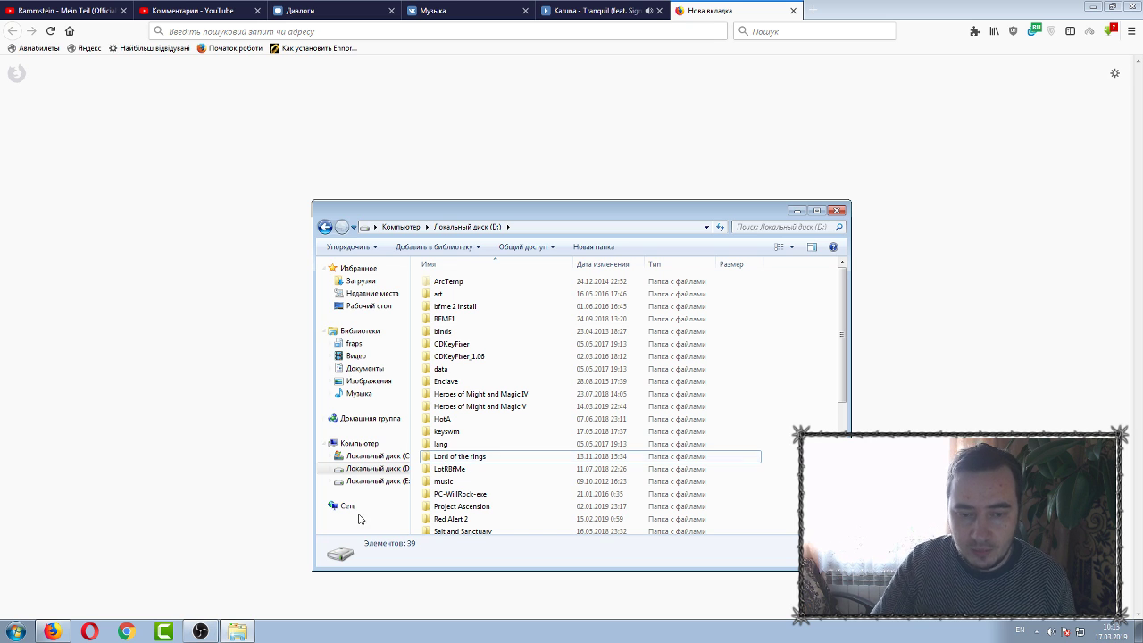
# - Open the CDKeyFixer_1.06 folder on drive D
pyautogui.doubleClick(478, 358)
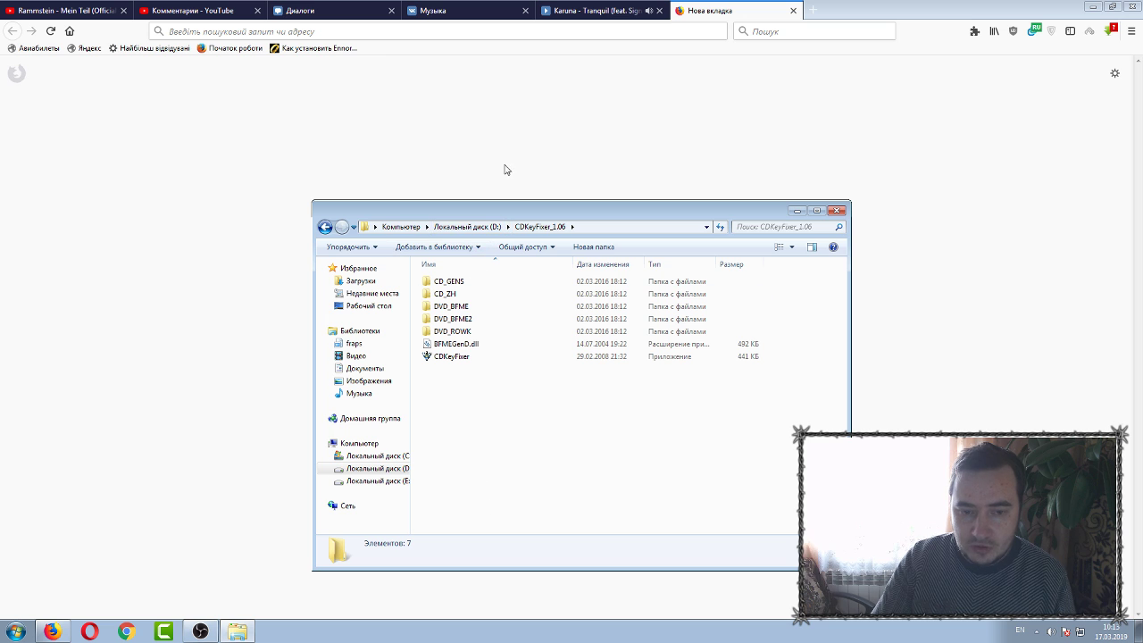
pyautogui.moveTo(628, 451); pyautogui.dragTo(451, 284)
pyautogui.click(525, 446)
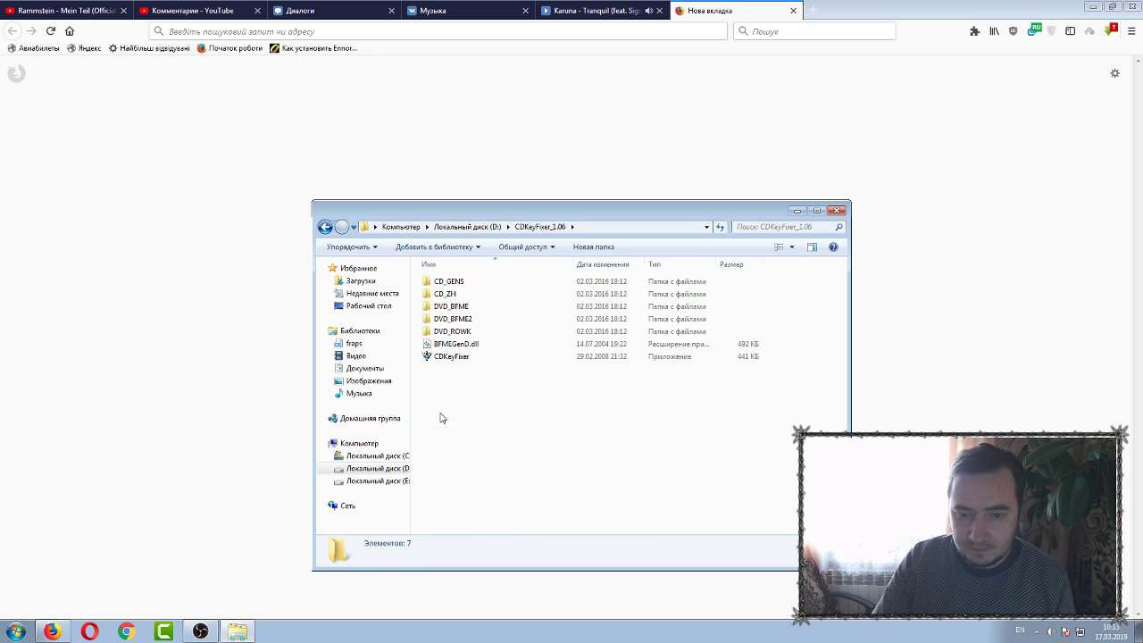
# - Run the CDKeyFixer application, allowing it past the security warning, and open its additional options
pyautogui.doubleClick(462, 360)
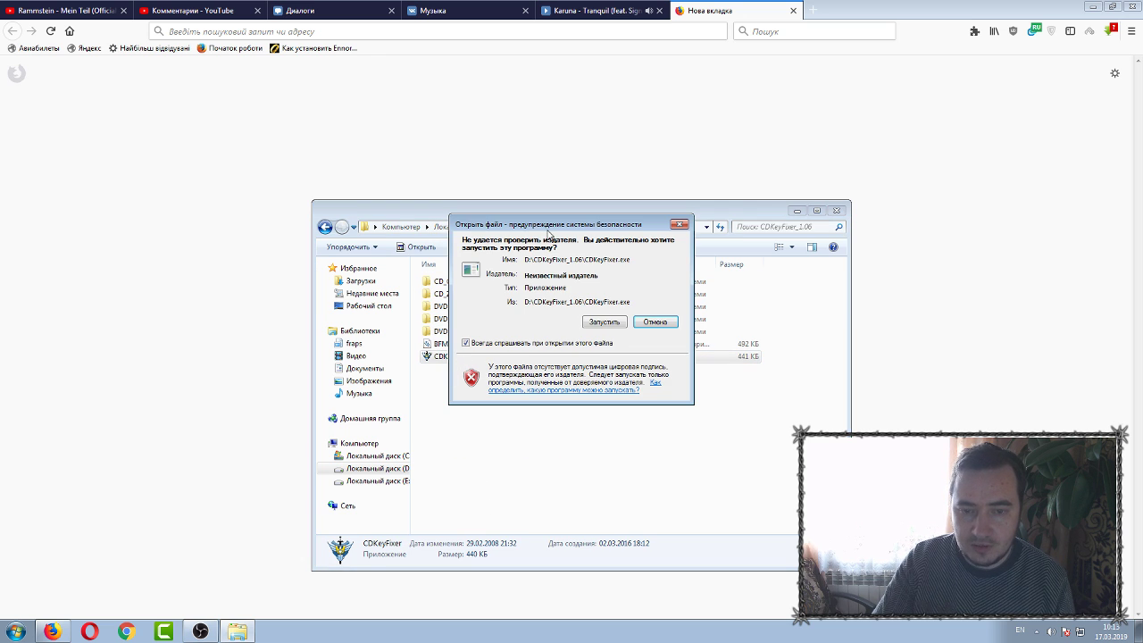
pyautogui.click(629, 425)
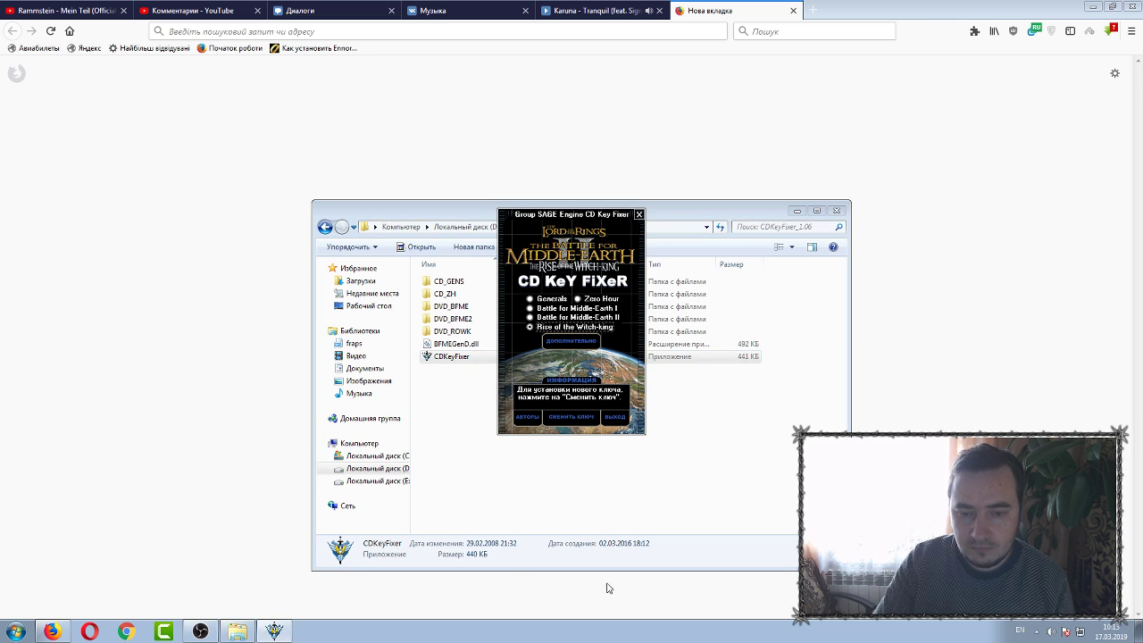
pyautogui.click(572, 342)
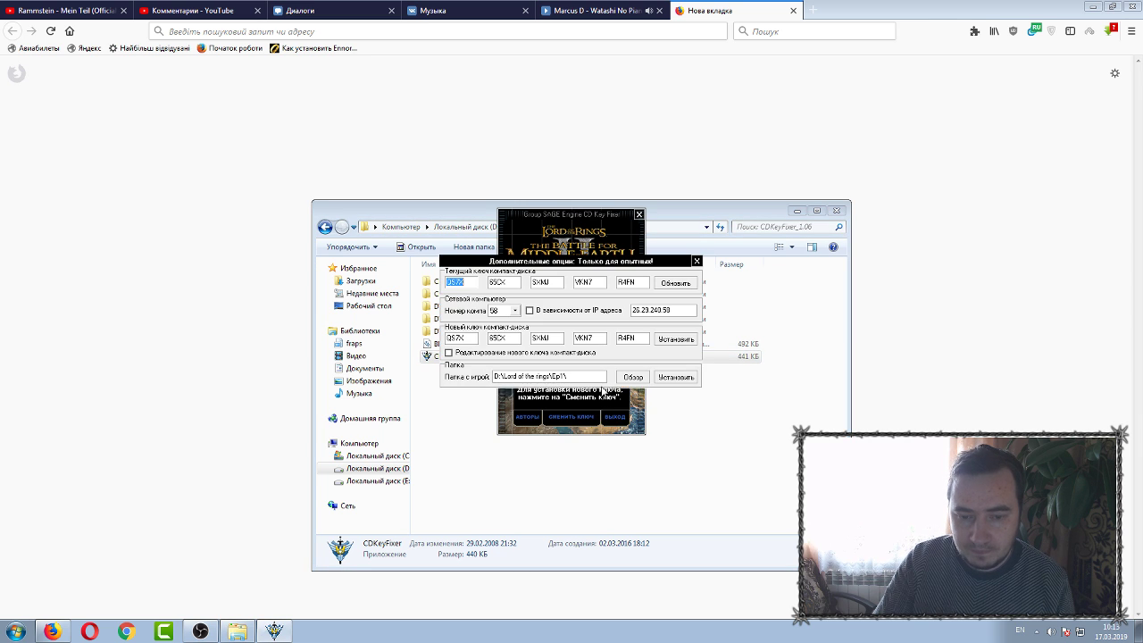
# - Check the game folder path in the CD Key Fixer's additional options
pyautogui.click(565, 377)
pyautogui.moveTo(564, 377); pyautogui.dragTo(493, 377)
pyautogui.click(527, 376)
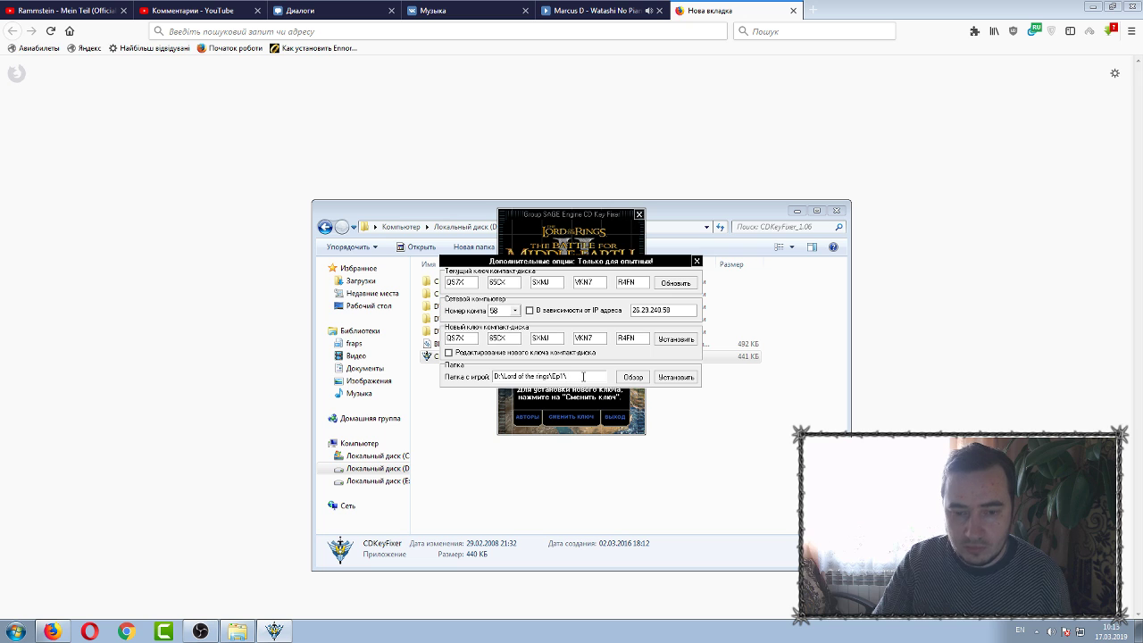
pyautogui.moveTo(580, 376)
pyautogui.mouseDown()
pyautogui.moveTo(504, 377)
pyautogui.moveTo(589, 385)
pyautogui.mouseUp()
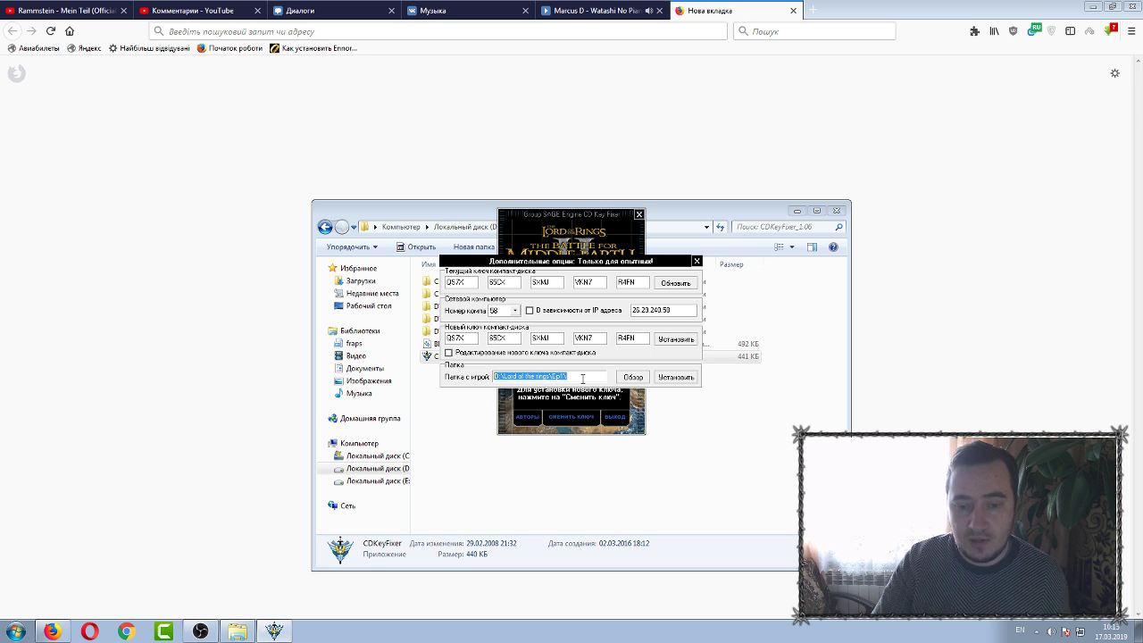
pyautogui.click(582, 379)
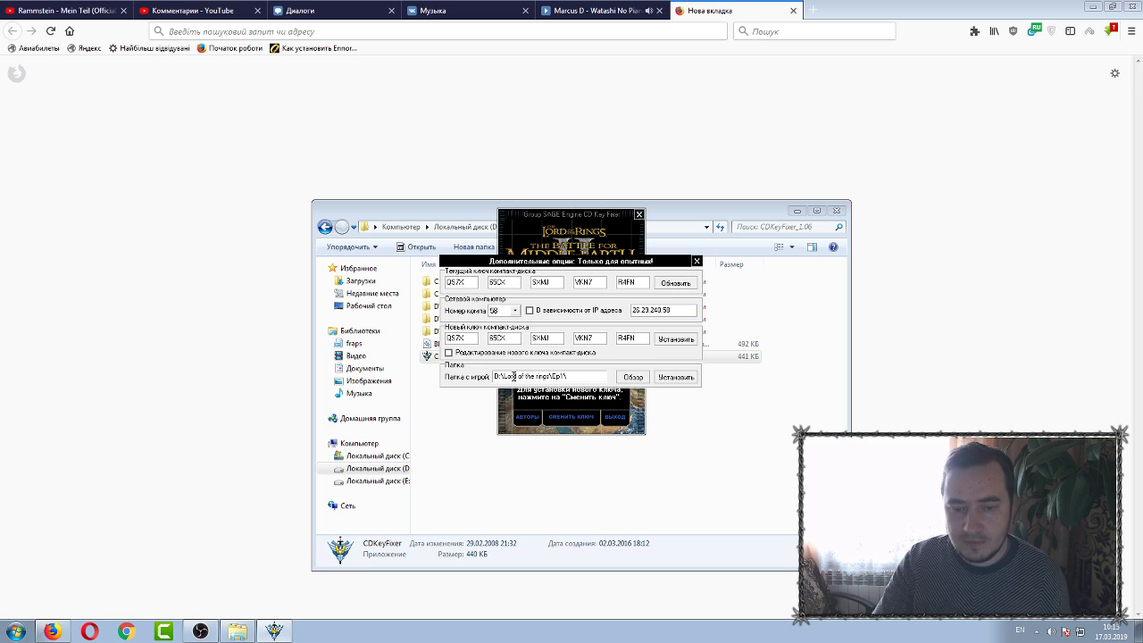
pyautogui.moveTo(585, 378); pyautogui.dragTo(494, 378)
# - View the directory picker for the game folder and dismiss it without choosing another folder
pyautogui.click(633, 377)
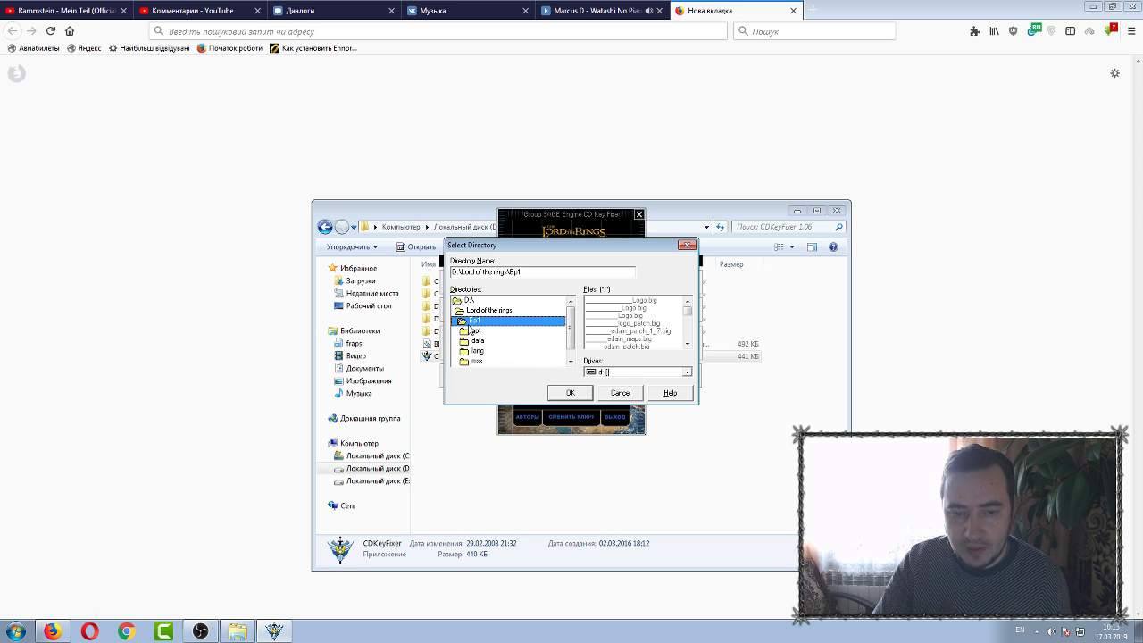
pyautogui.moveTo(568, 247); pyautogui.dragTo(782, 269)
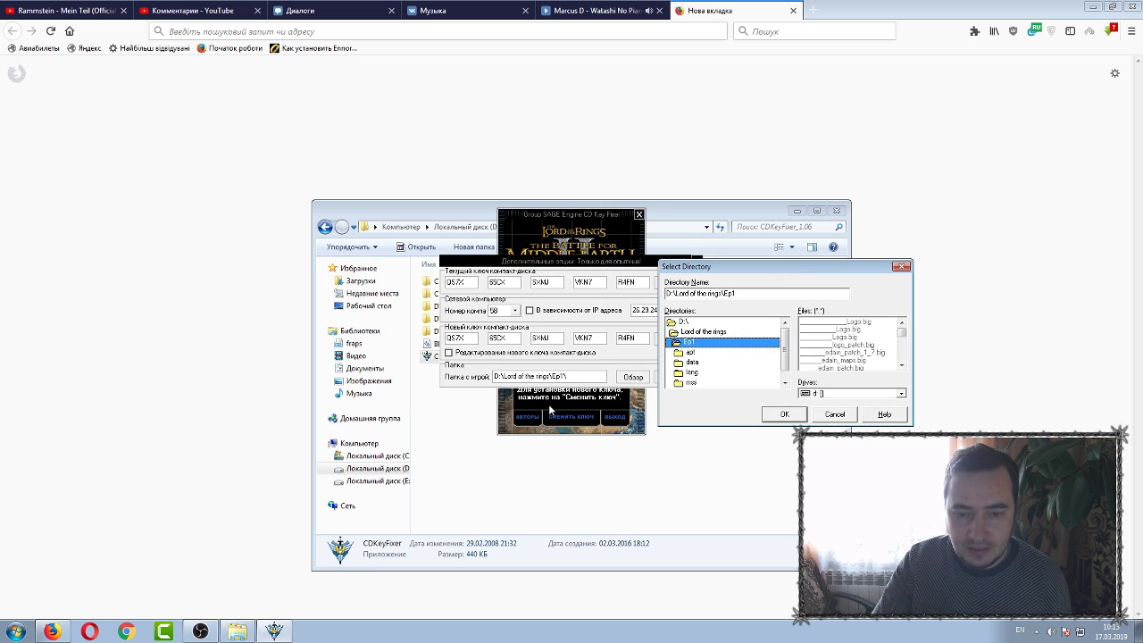
pyautogui.click(901, 268)
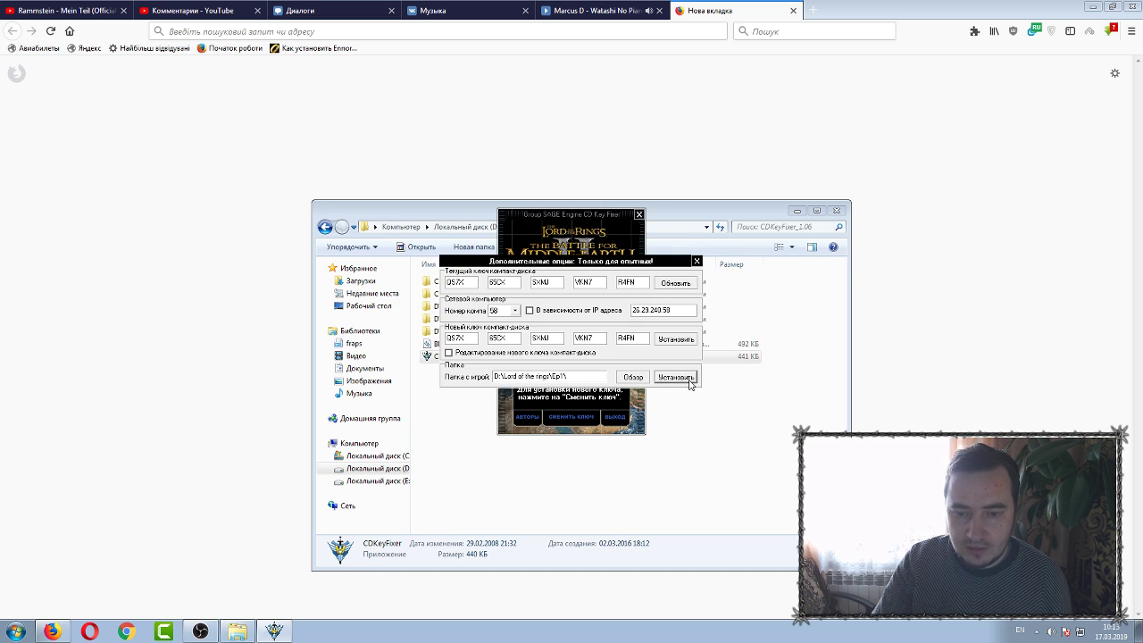
# - Close the additional options and exit the CD Key Fixer
pyautogui.click(697, 262)
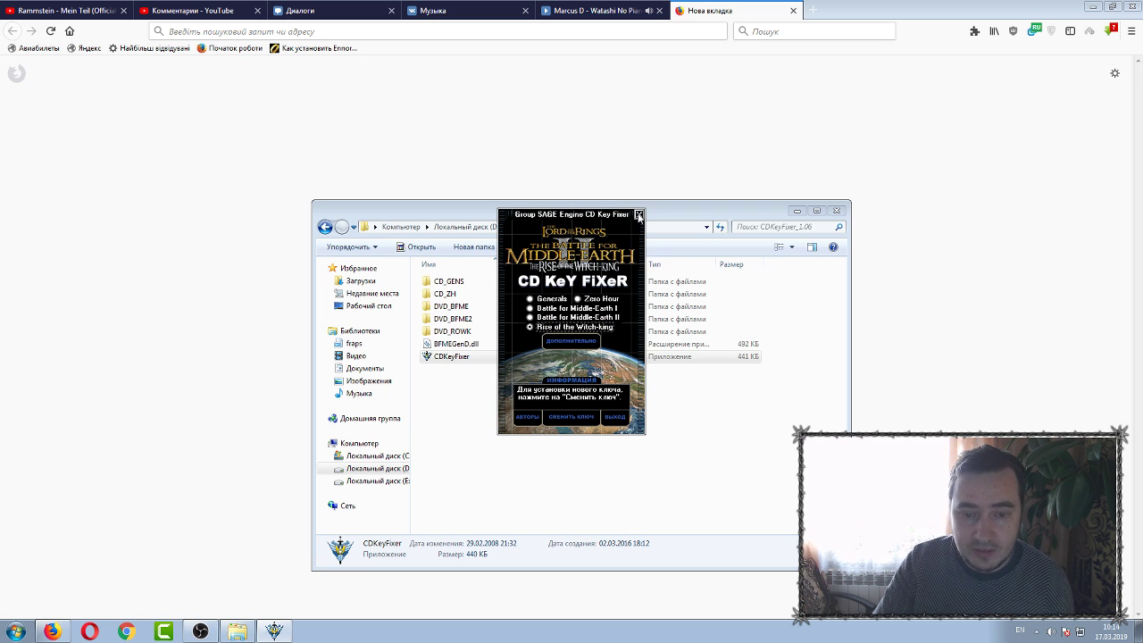
pyautogui.click(639, 215)
pyautogui.click(545, 460)
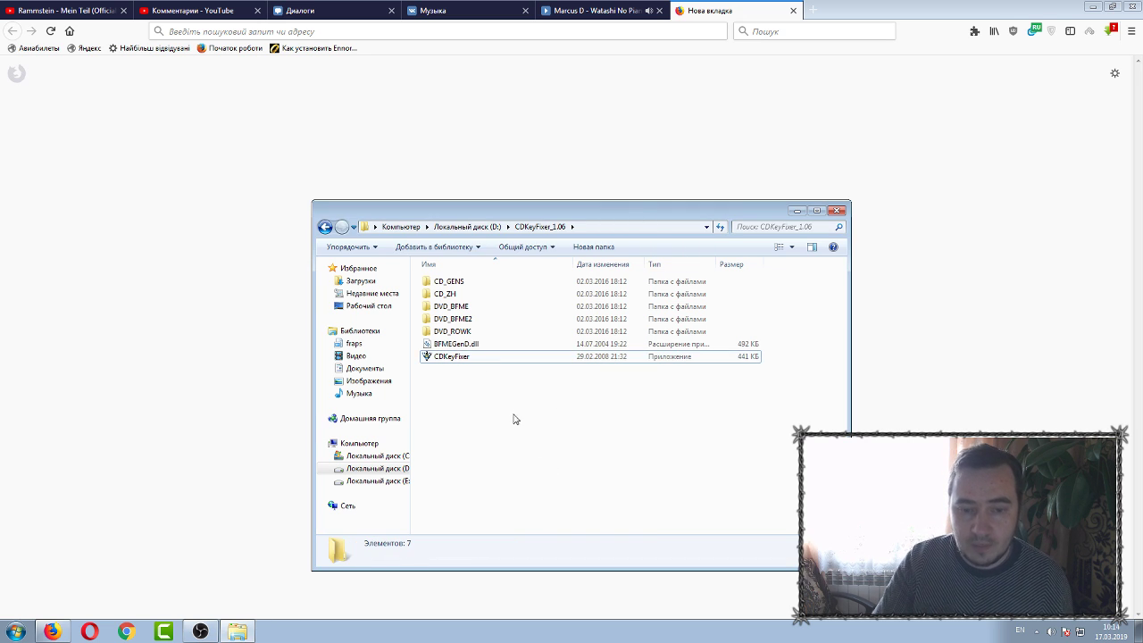
pyautogui.click(458, 358)
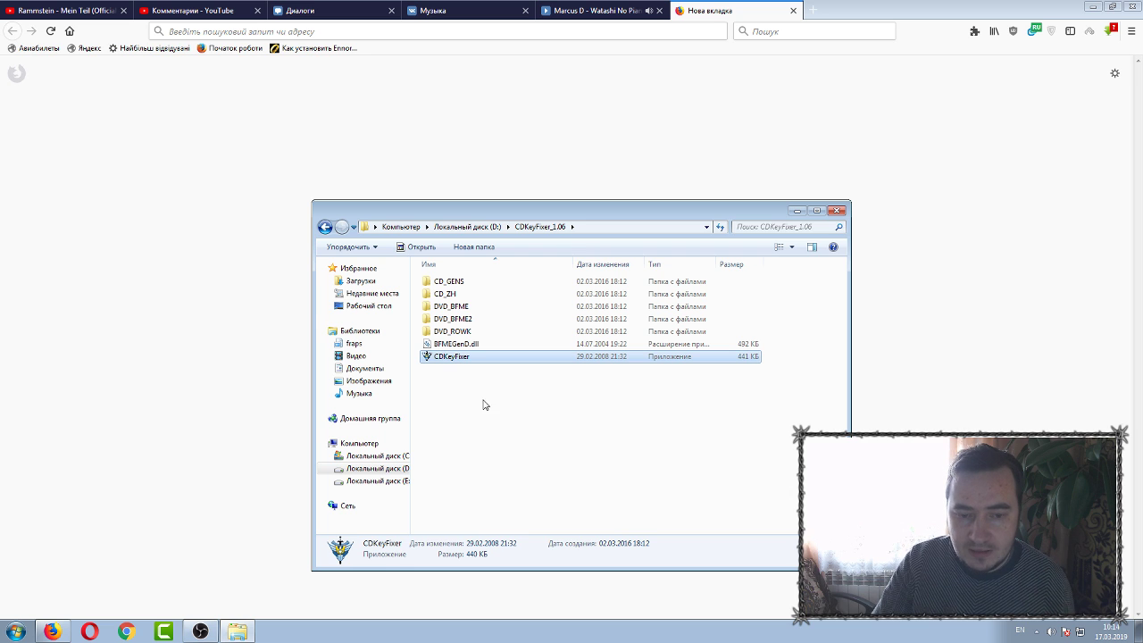
pyautogui.click(515, 451)
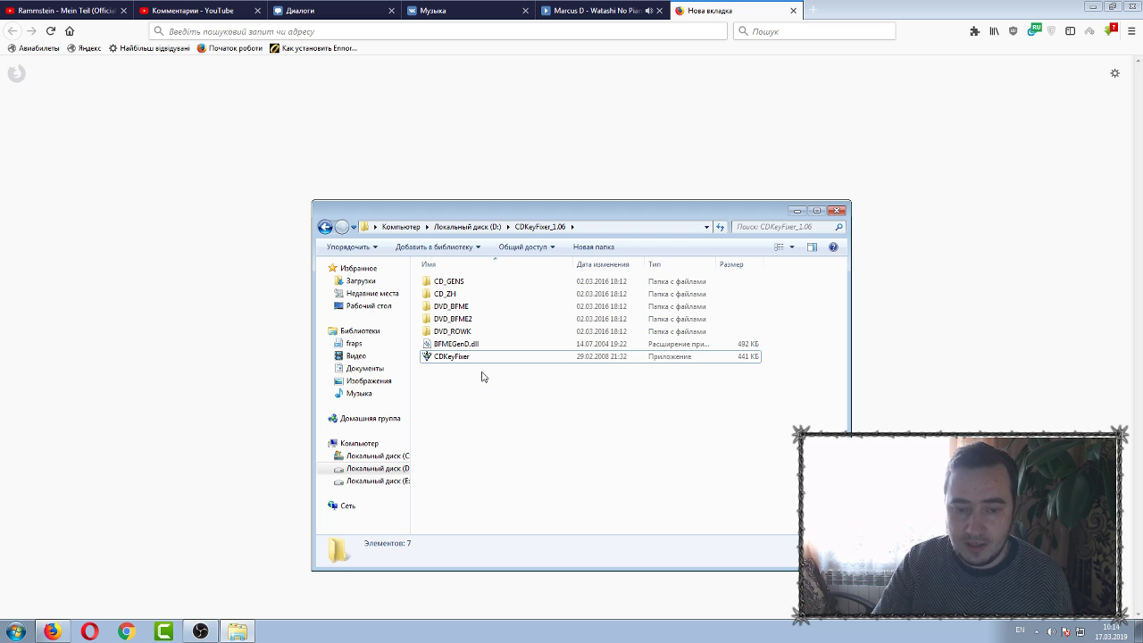
# - Run CDKeyFixer as administrator and open its additional options for Rise of the Witch-king
pyautogui.rightClick(469, 357)
pyautogui.click(452, 362)
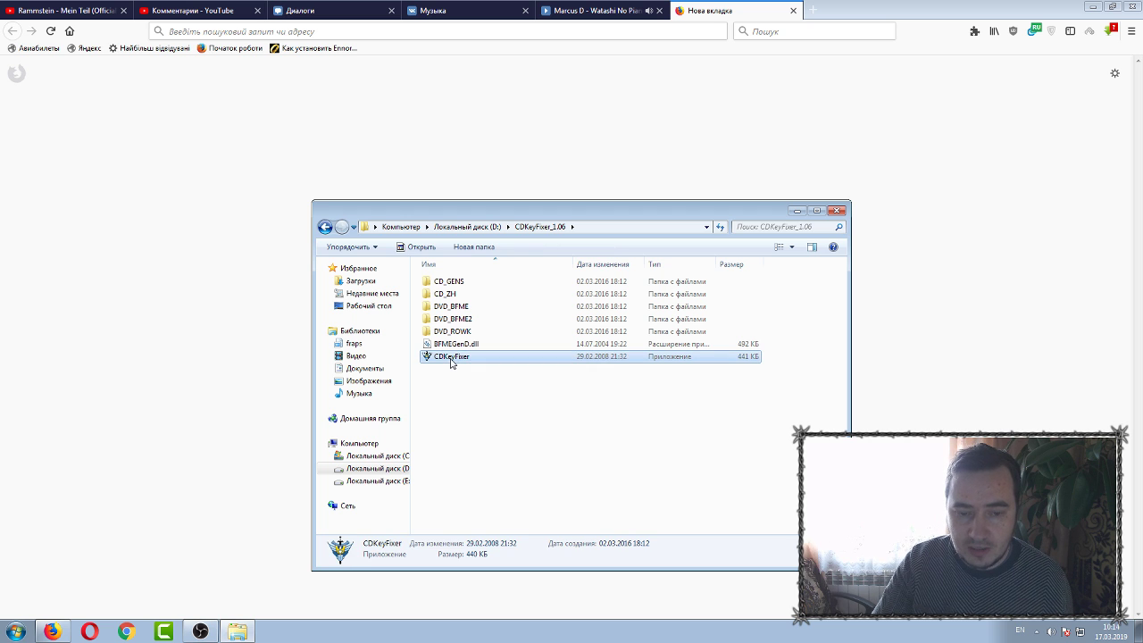
pyautogui.rightClick(452, 361)
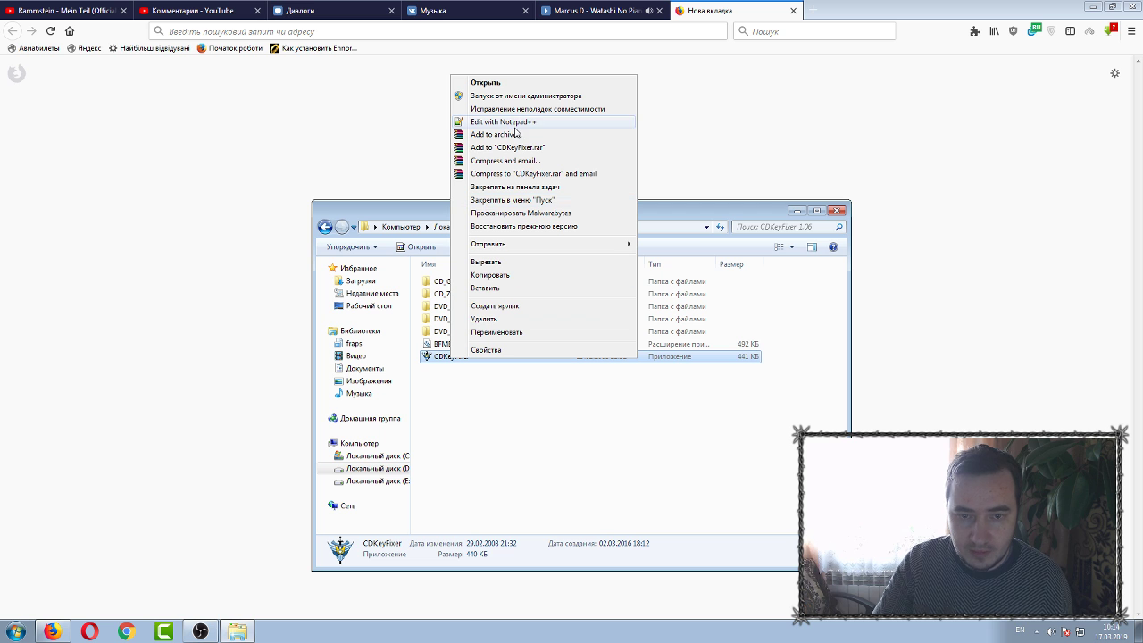
pyautogui.click(497, 96)
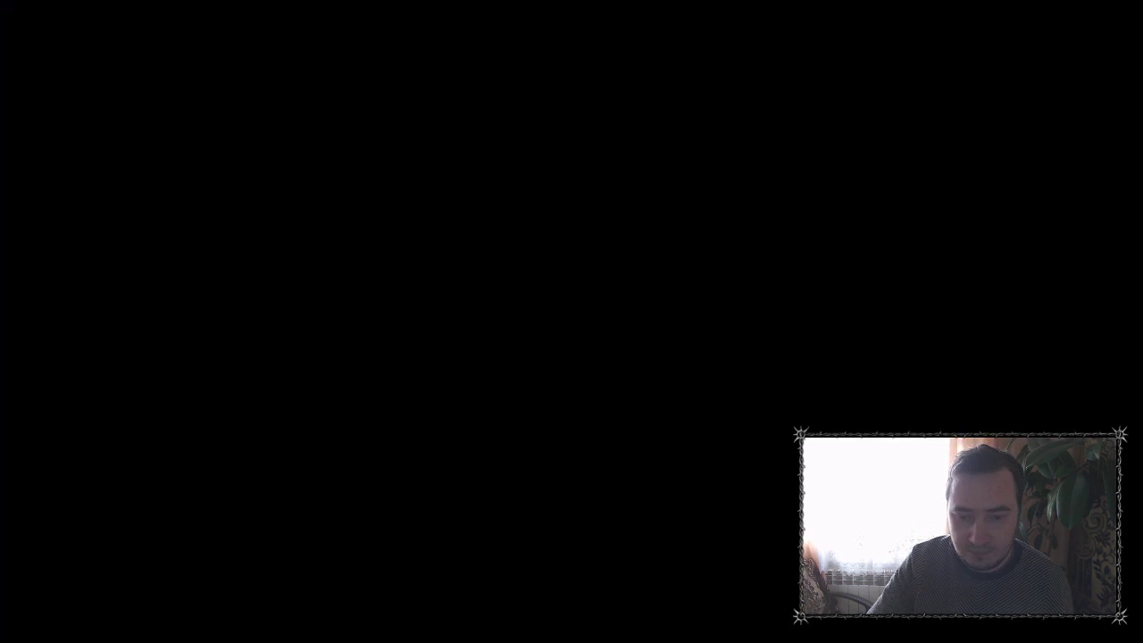
pyautogui.click(620, 426)
pyautogui.click(571, 340)
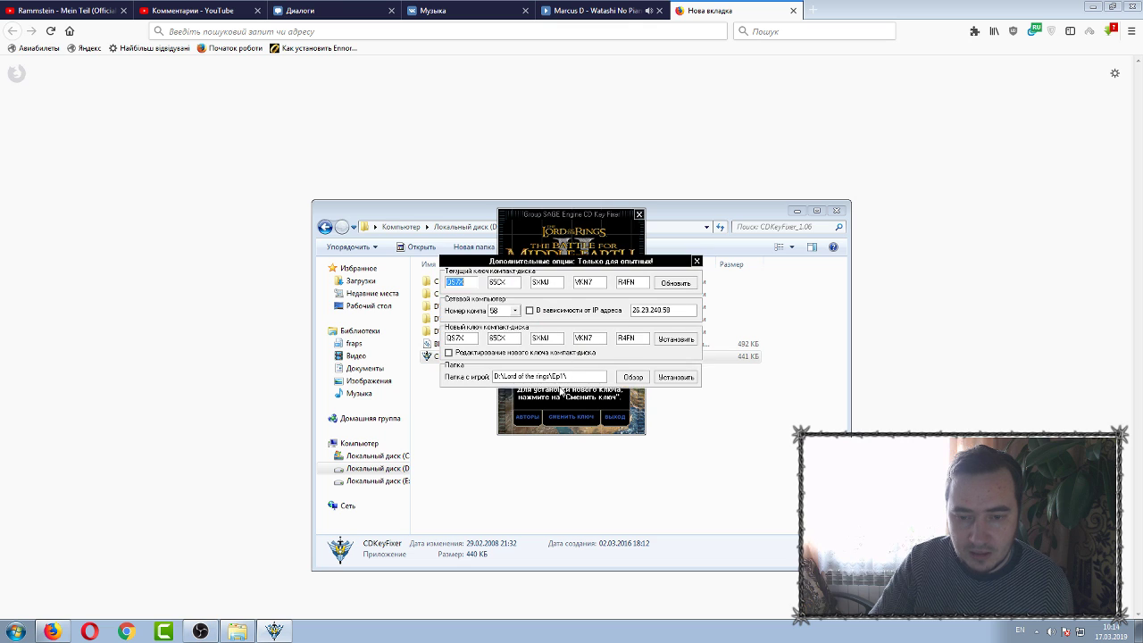
# - Close the additional options and exit the CD Key Fixer
pyautogui.click(697, 260)
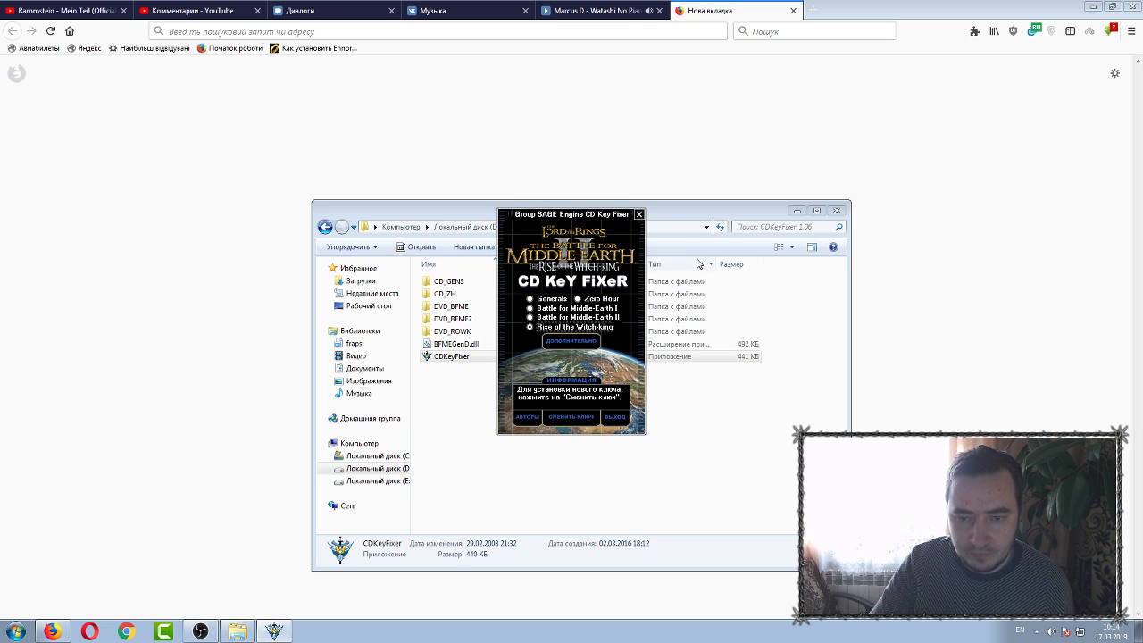
pyautogui.click(639, 215)
pyautogui.click(600, 416)
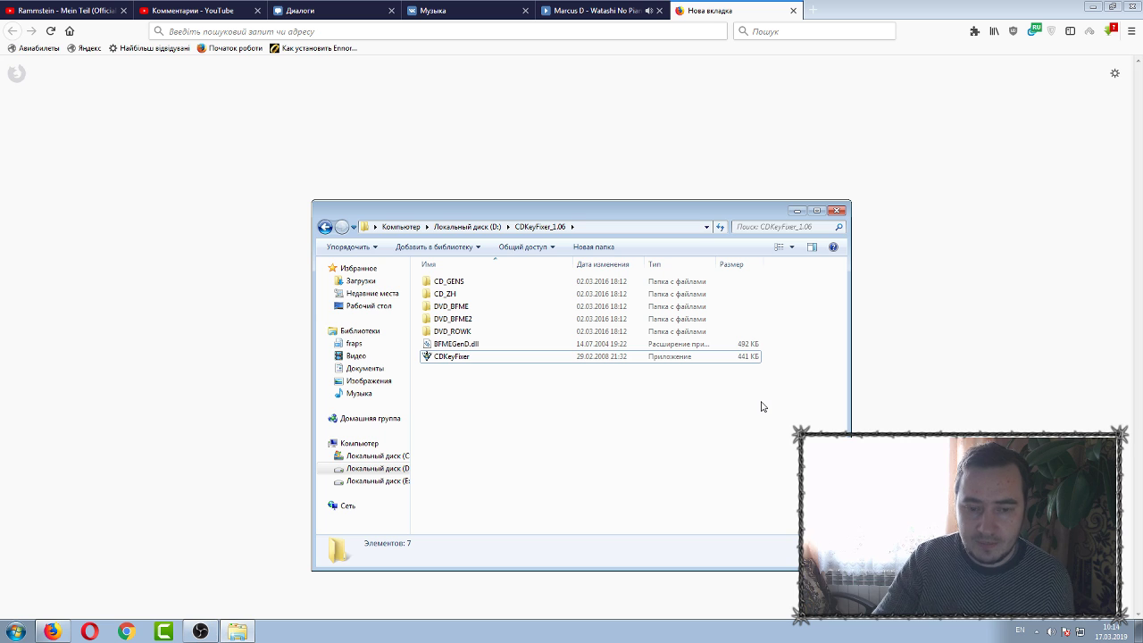
pyautogui.click(490, 365)
pyautogui.click(514, 414)
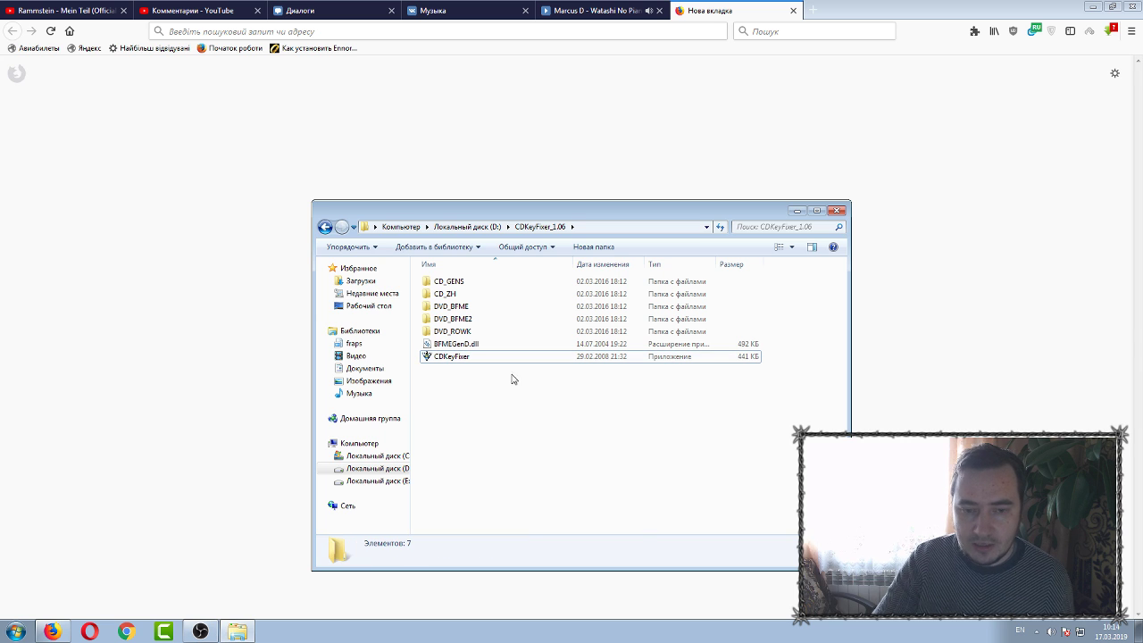
pyautogui.click(475, 361)
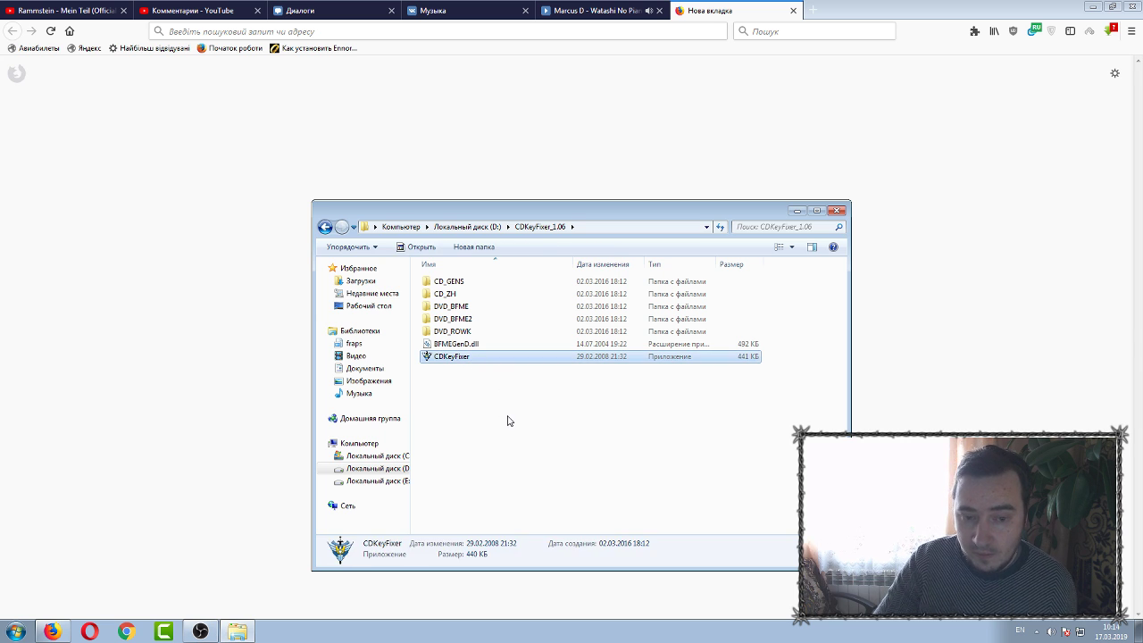
pyautogui.click(508, 421)
pyautogui.moveTo(779, 416); pyautogui.dragTo(423, 277)
pyautogui.click(572, 402)
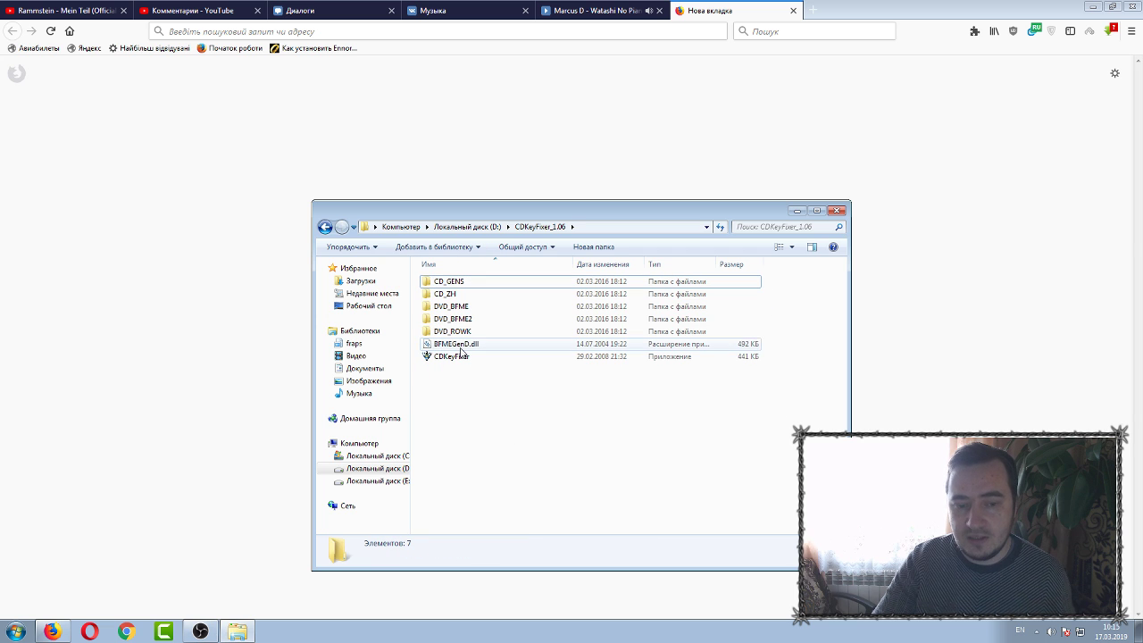
# - Close the CDKeyFixer_1.06 folder, search the web for "game ranger" and open the official GameRanger site
pyautogui.click(838, 211)
pyautogui.click(499, 220)
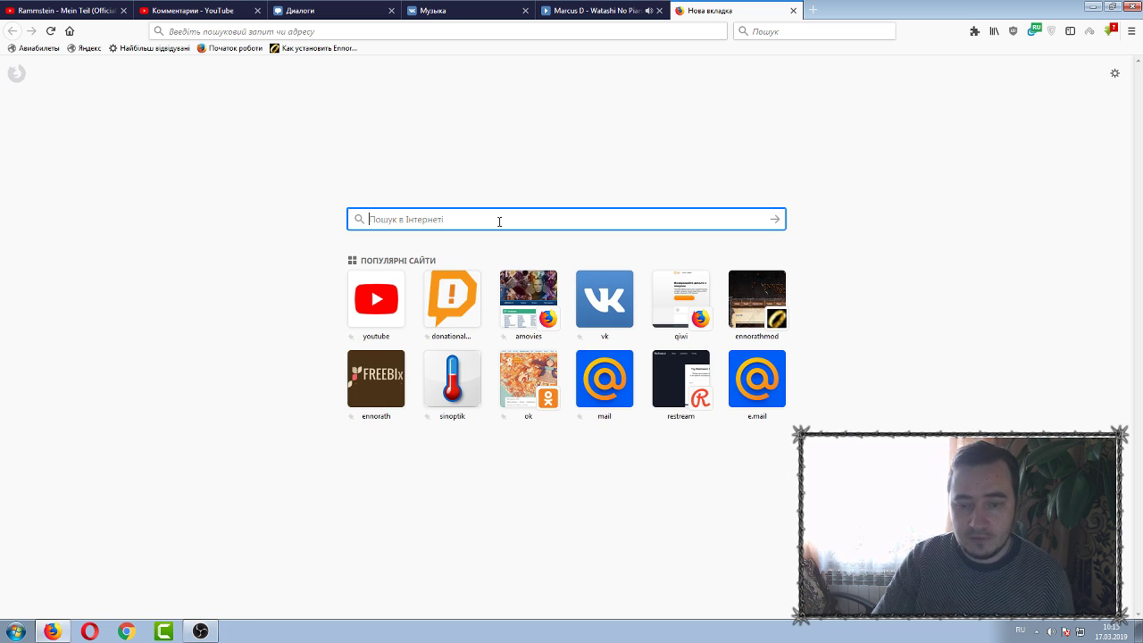
pyautogui.hotkey('alt', 'shift')
pyautogui.write('game ranger')
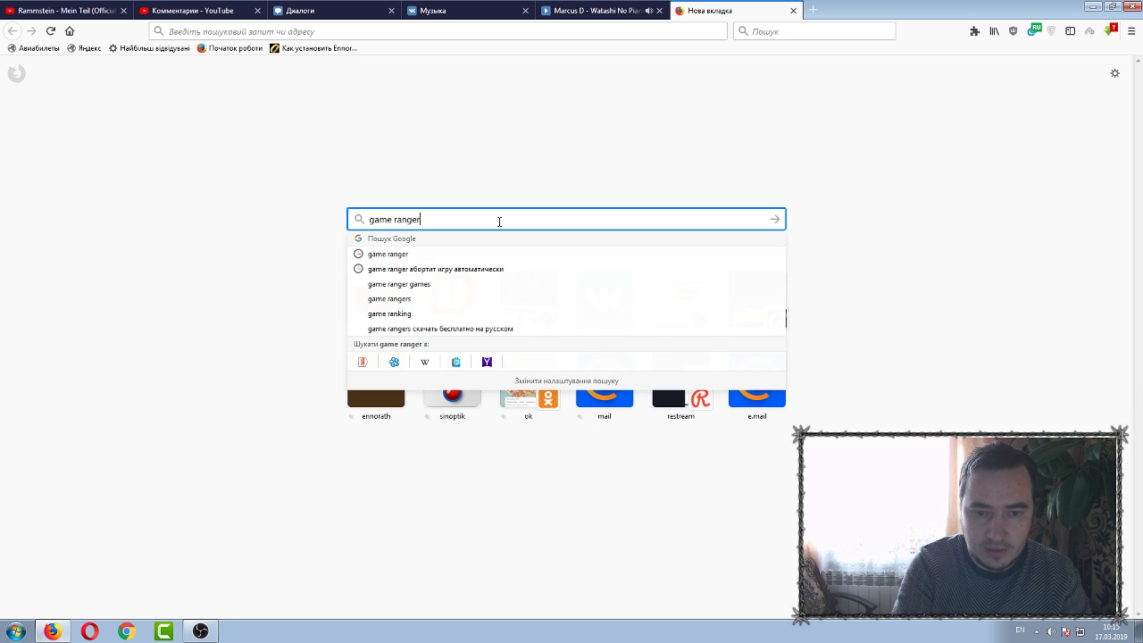
pyautogui.press('Return')
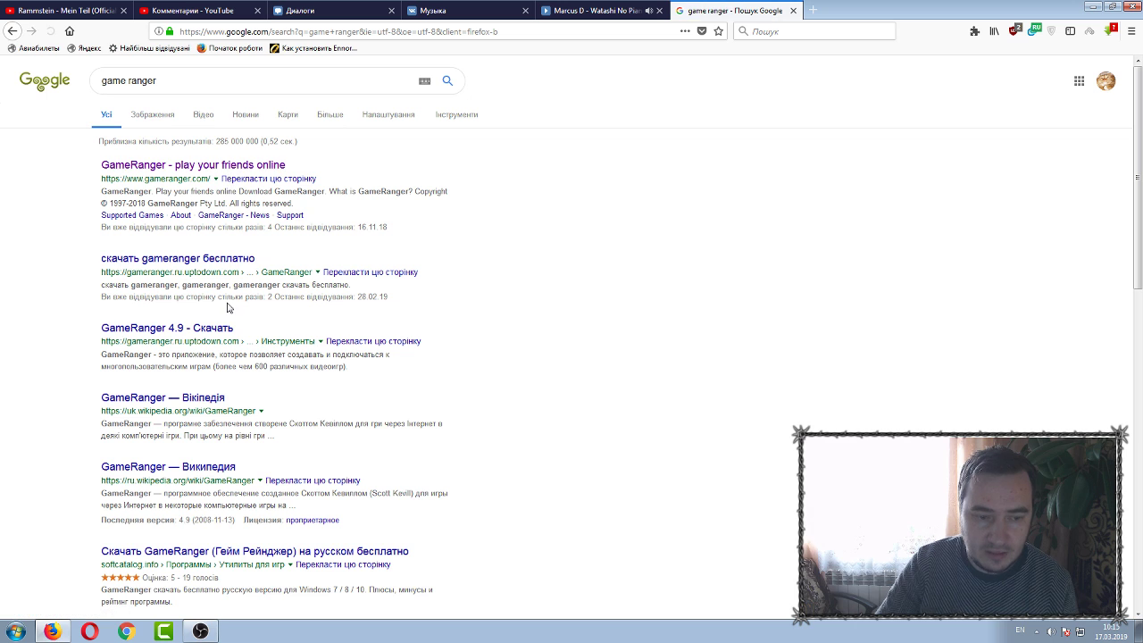
pyautogui.click(198, 166)
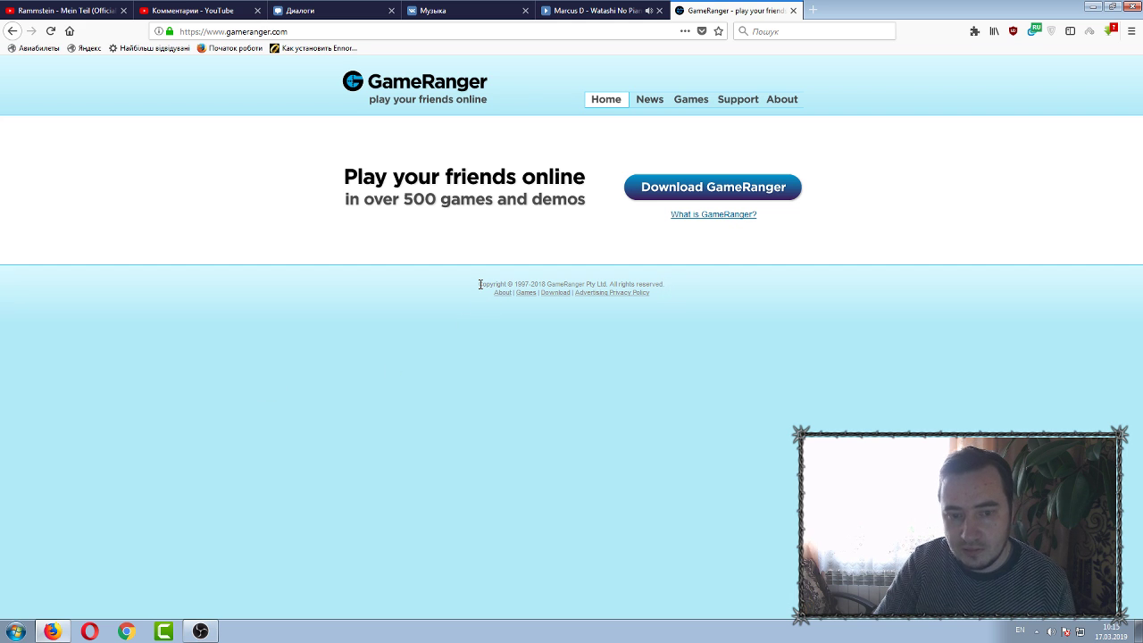
pyautogui.moveTo(480, 284); pyautogui.dragTo(680, 289)
pyautogui.click(684, 290)
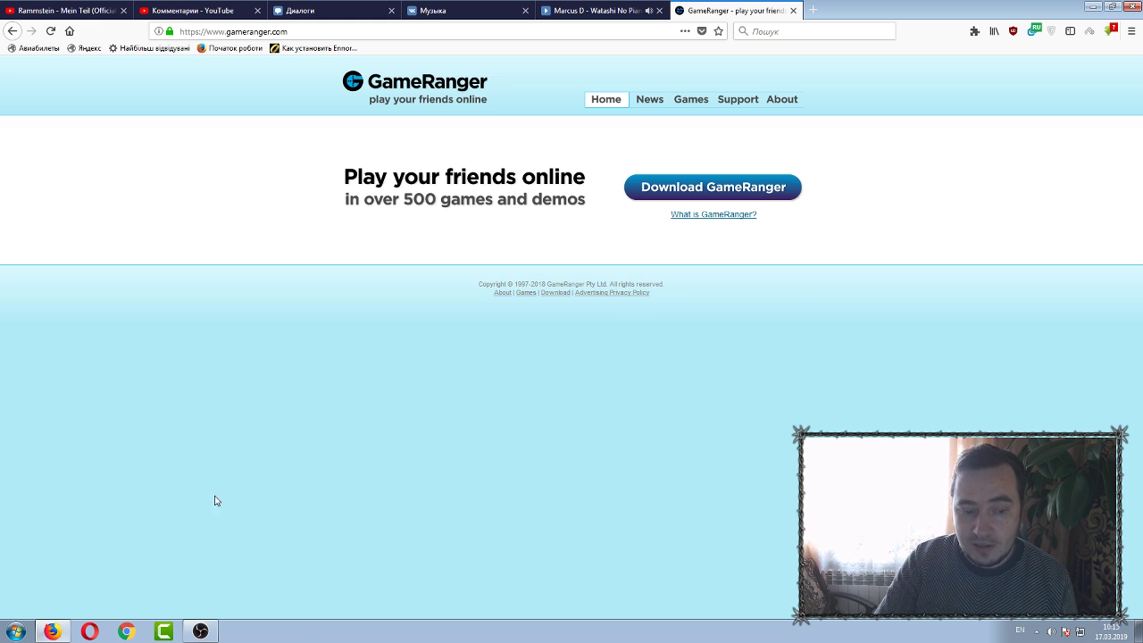
# - Switch to the desktop, launch GameRanger and move its main window fully into view
pyautogui.press('super+d')
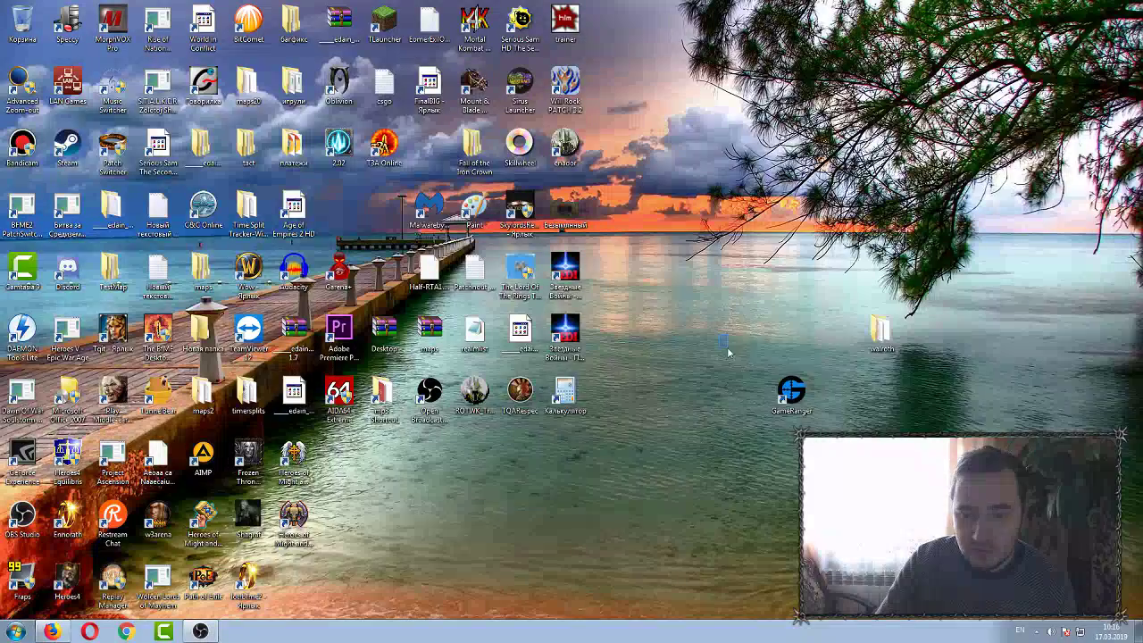
pyautogui.moveTo(720, 336); pyautogui.dragTo(822, 463)
pyautogui.click(753, 398)
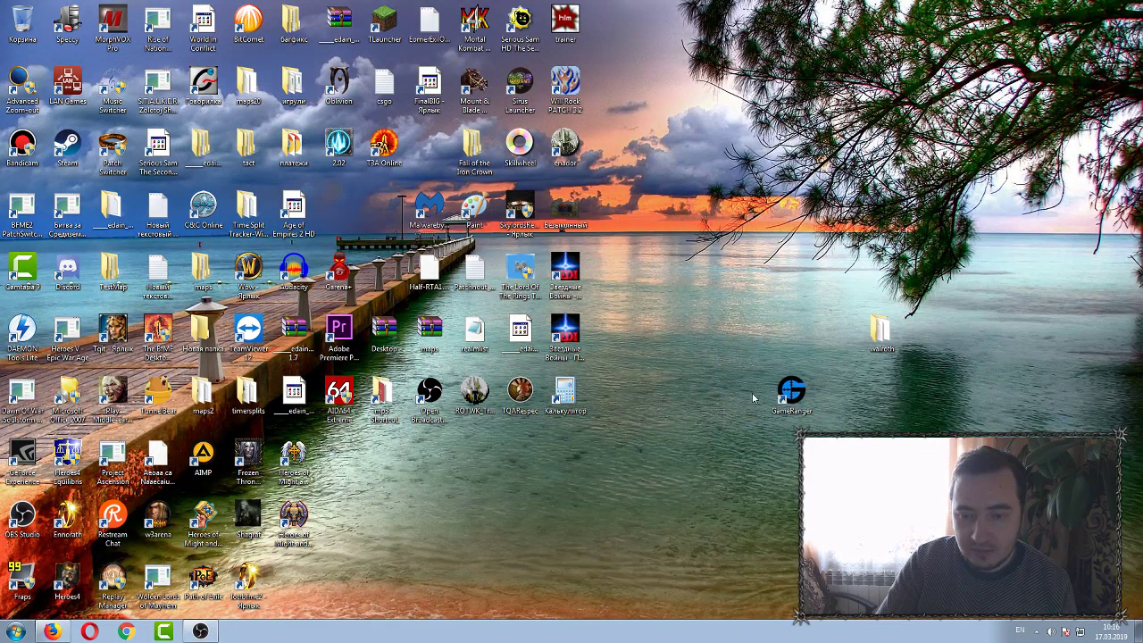
pyautogui.doubleClick(802, 399)
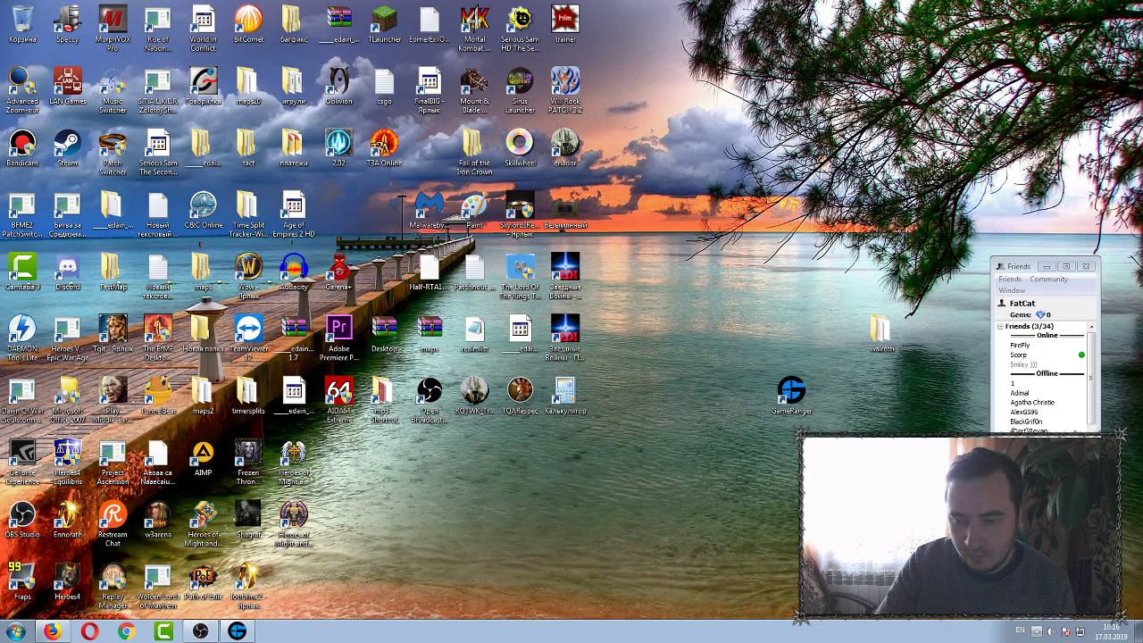
pyautogui.moveTo(569, 85); pyautogui.dragTo(560, 140)
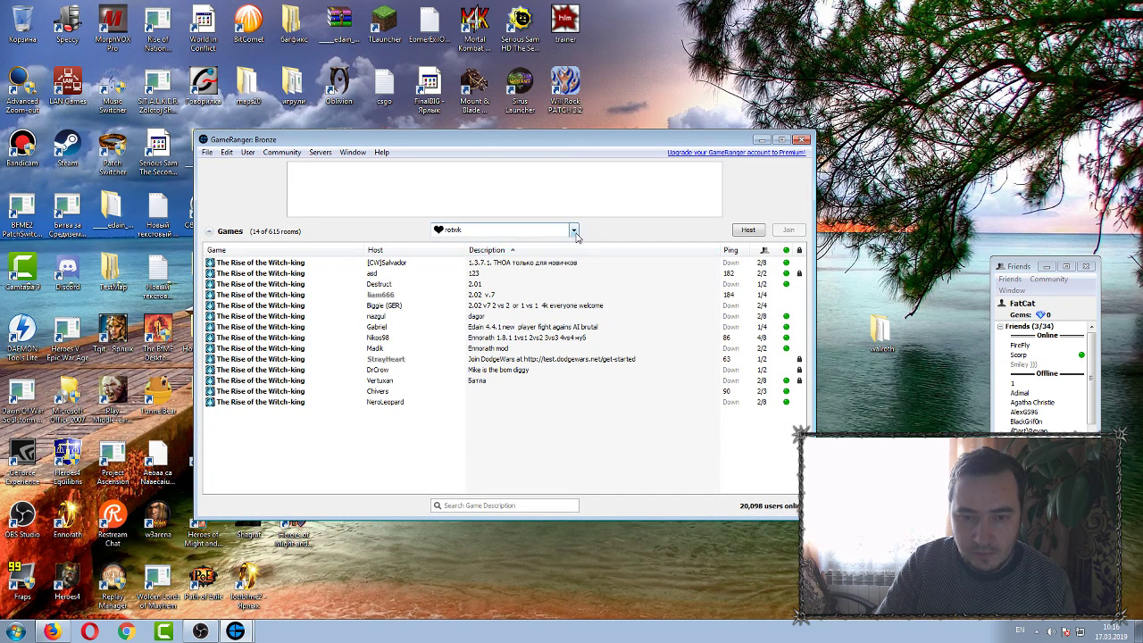
# - Switch to the untitled group, tick The Rise of the Witch-king in a new game group, and dismiss the dialog without creating it
pyautogui.click(574, 230)
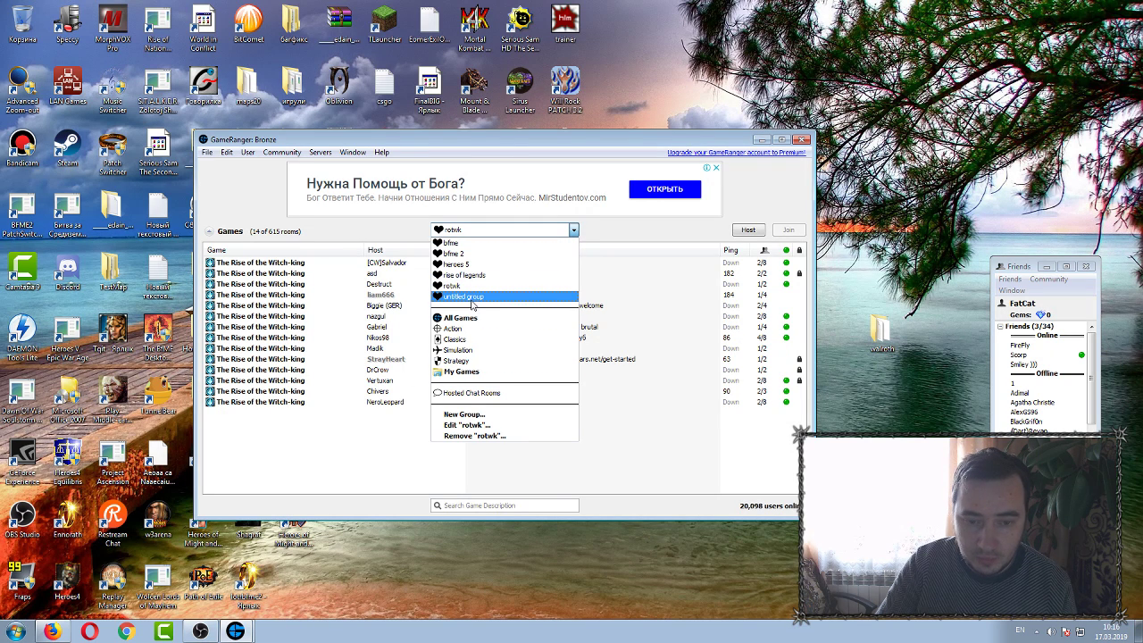
pyautogui.click(469, 299)
pyautogui.click(574, 232)
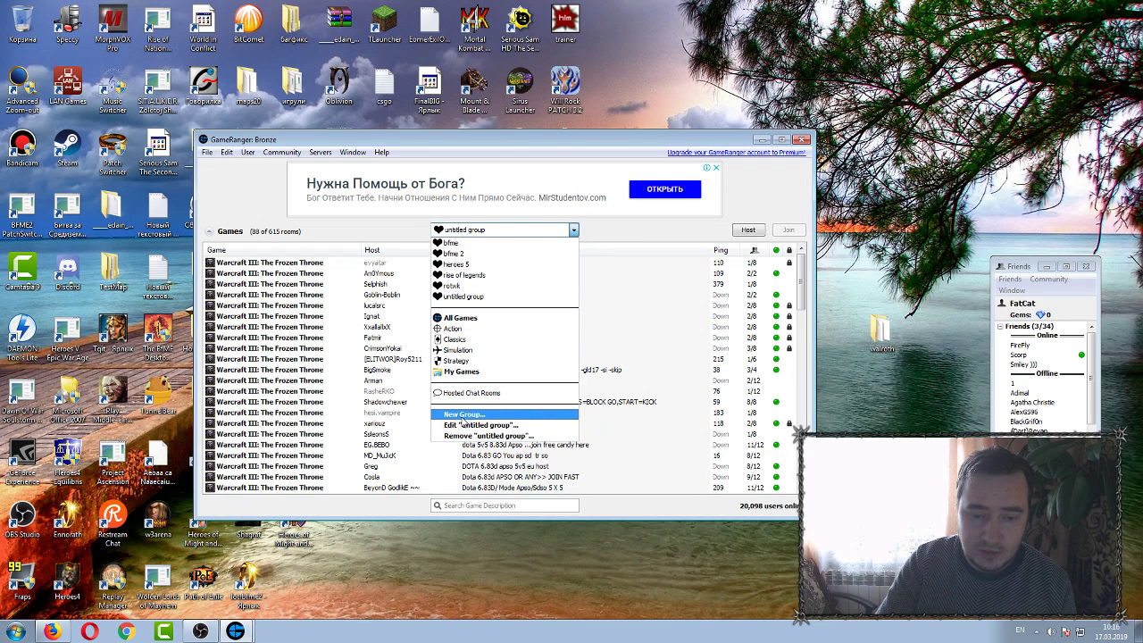
pyautogui.click(456, 415)
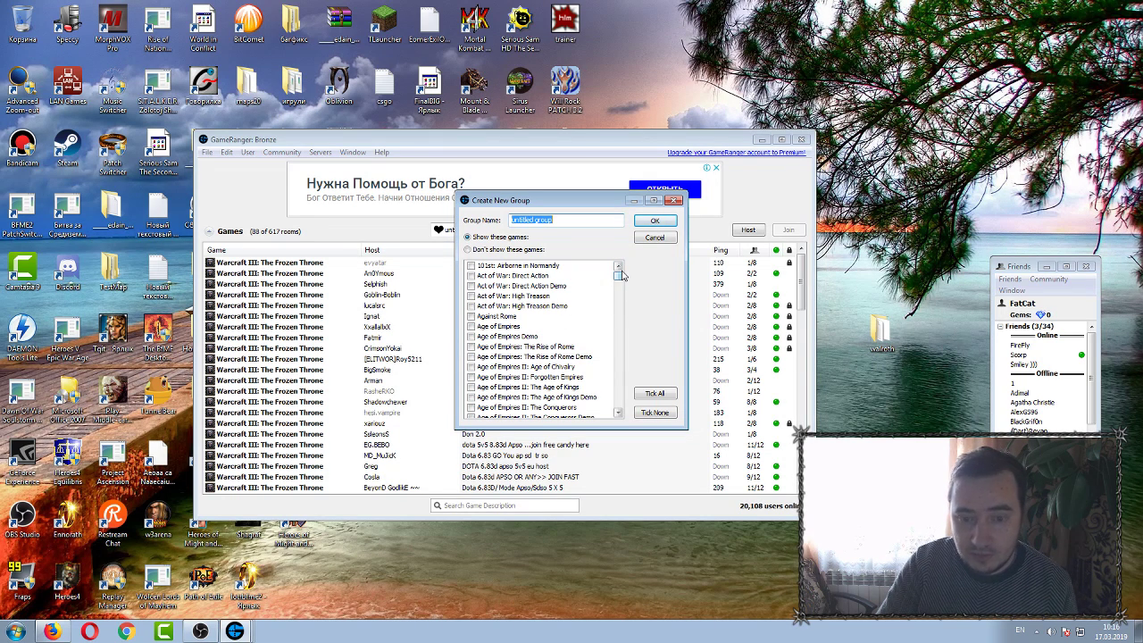
pyautogui.moveTo(620, 277); pyautogui.dragTo(617, 298)
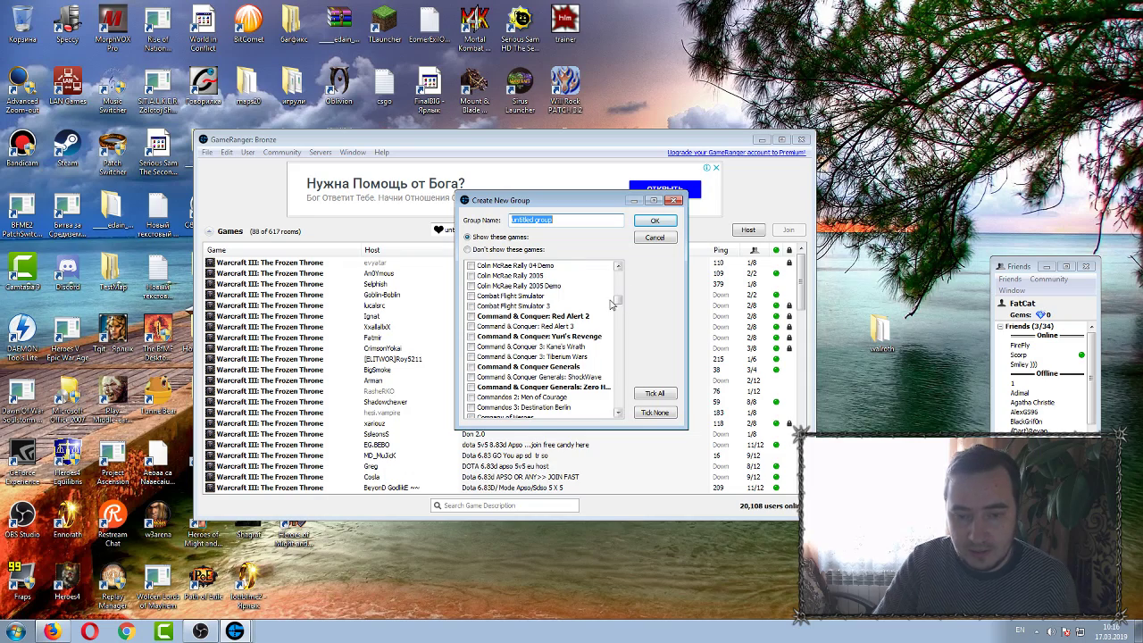
pyautogui.moveTo(620, 302); pyautogui.dragTo(622, 394)
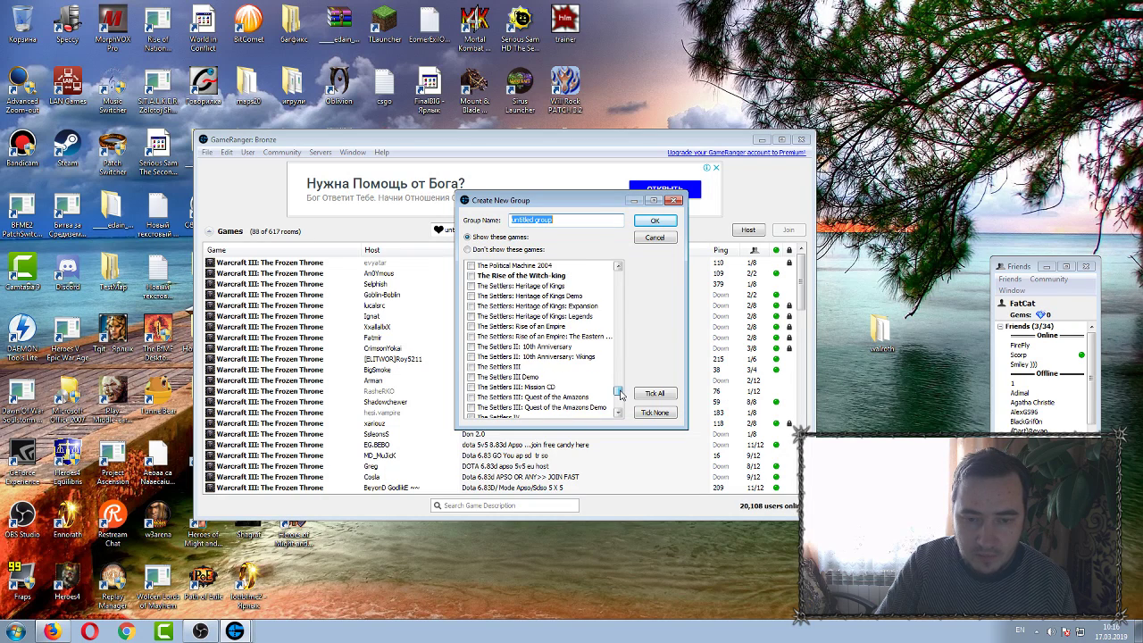
pyautogui.doubleClick(617, 266)
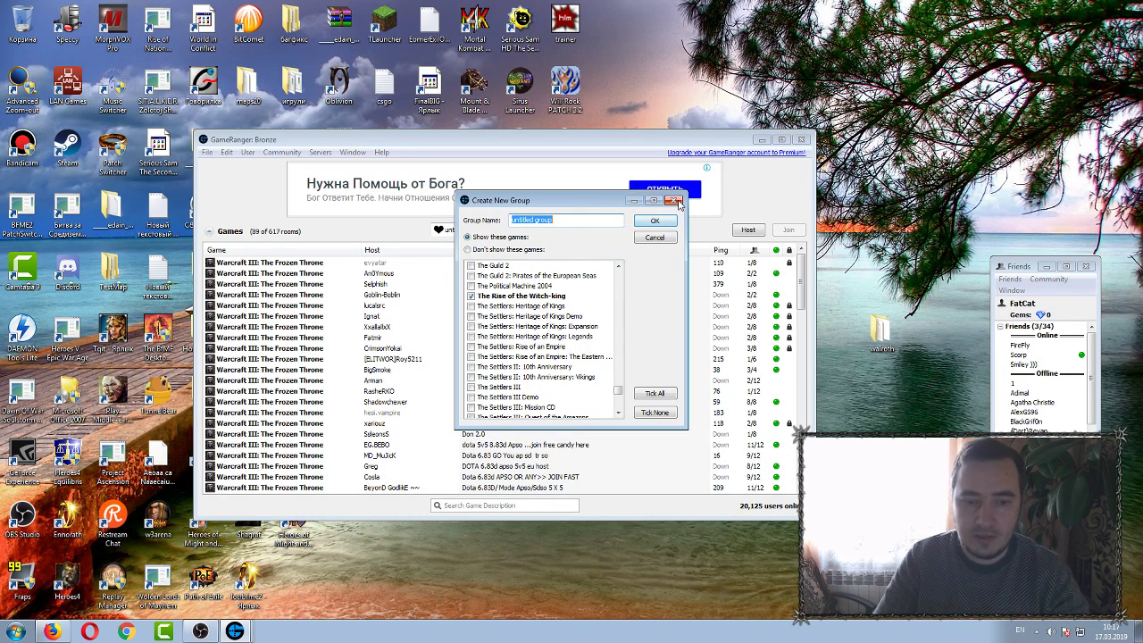
pyautogui.click(655, 220)
# - Filter the game room list by the rotwk group
pyautogui.click(482, 230)
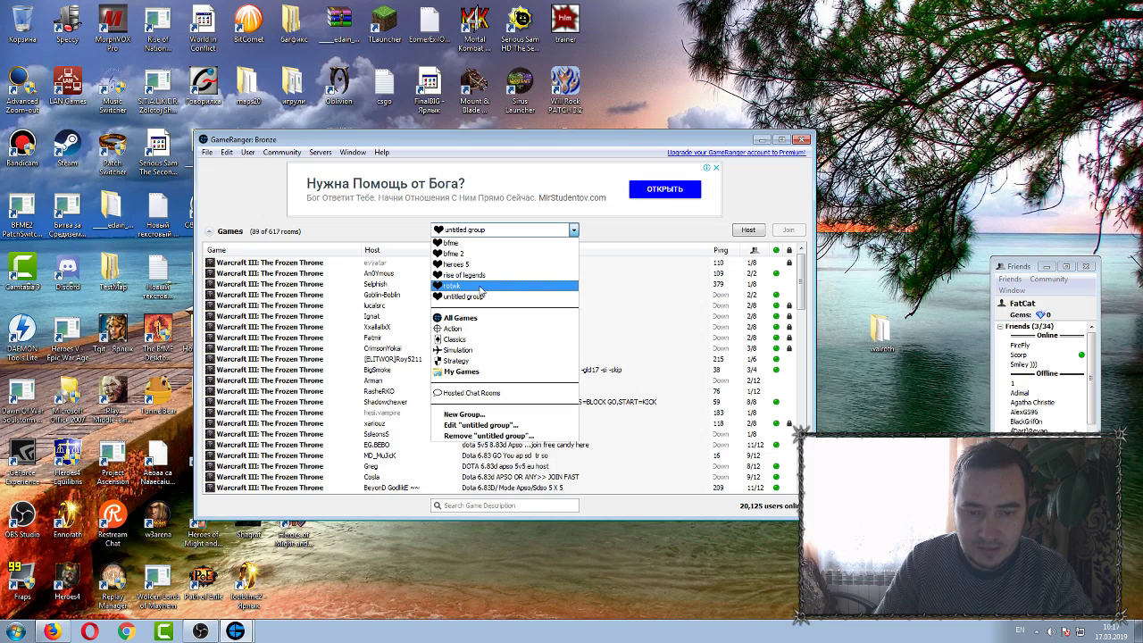
pyautogui.click(480, 286)
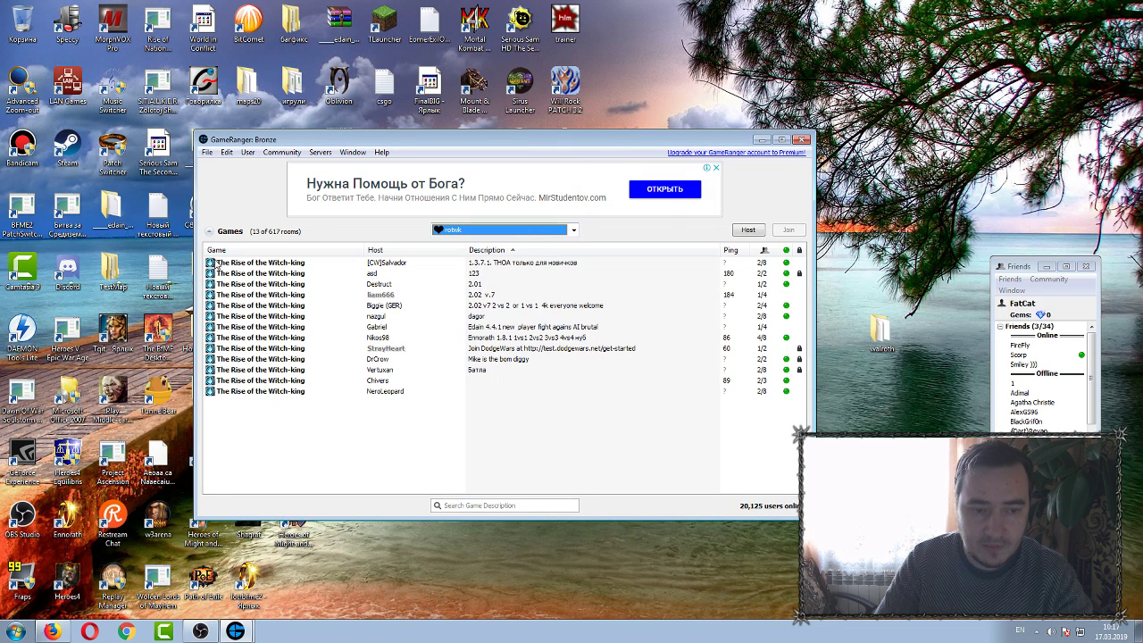
pyautogui.click(362, 467)
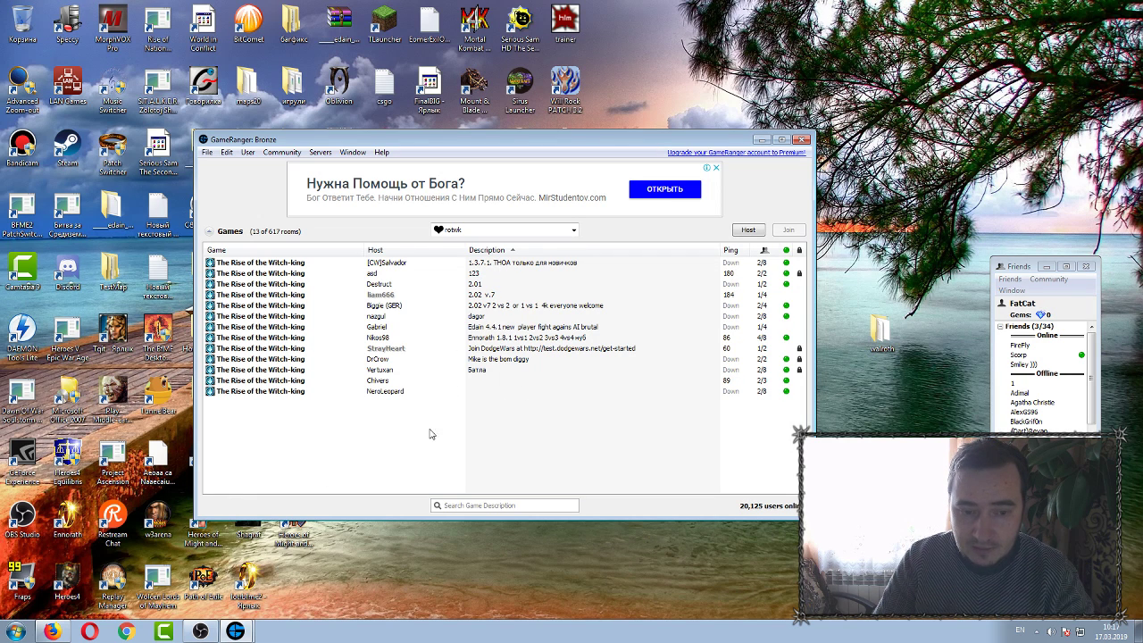
# - Examine the mod and patch versions in the descriptions of the hosted Rise of the Witch-king rooms
pyautogui.click(500, 262)
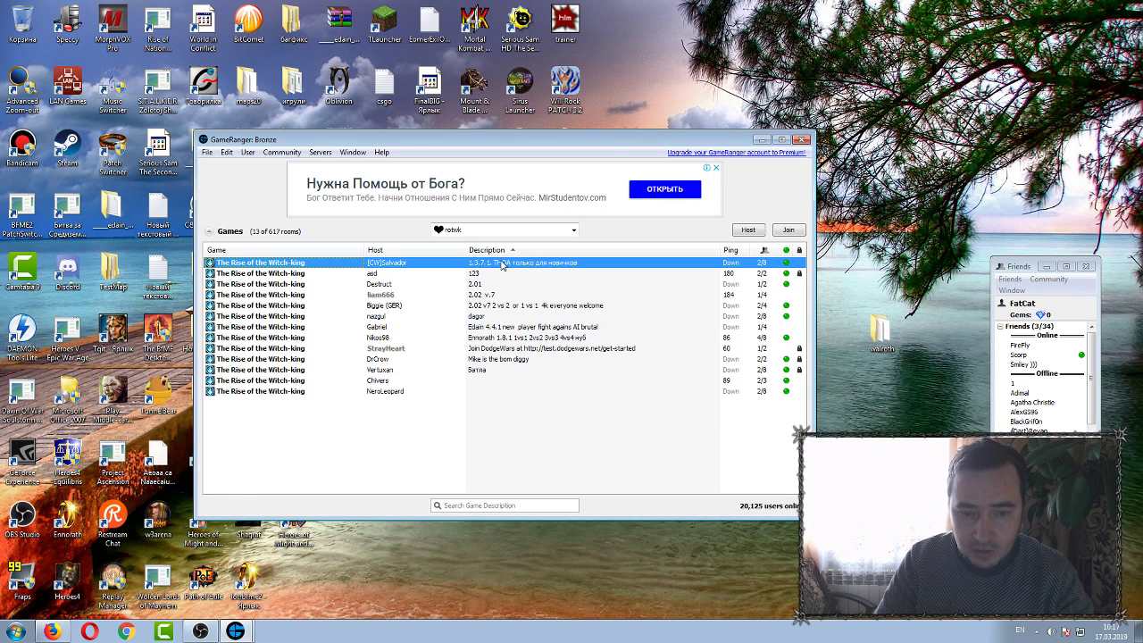
pyautogui.click(483, 286)
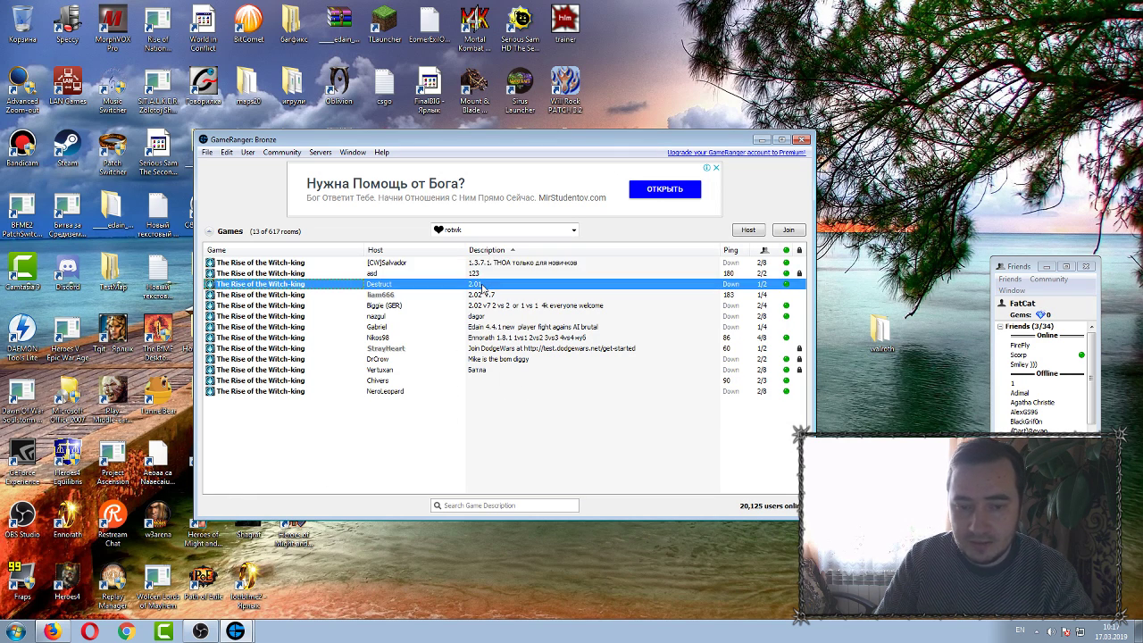
pyautogui.click(563, 425)
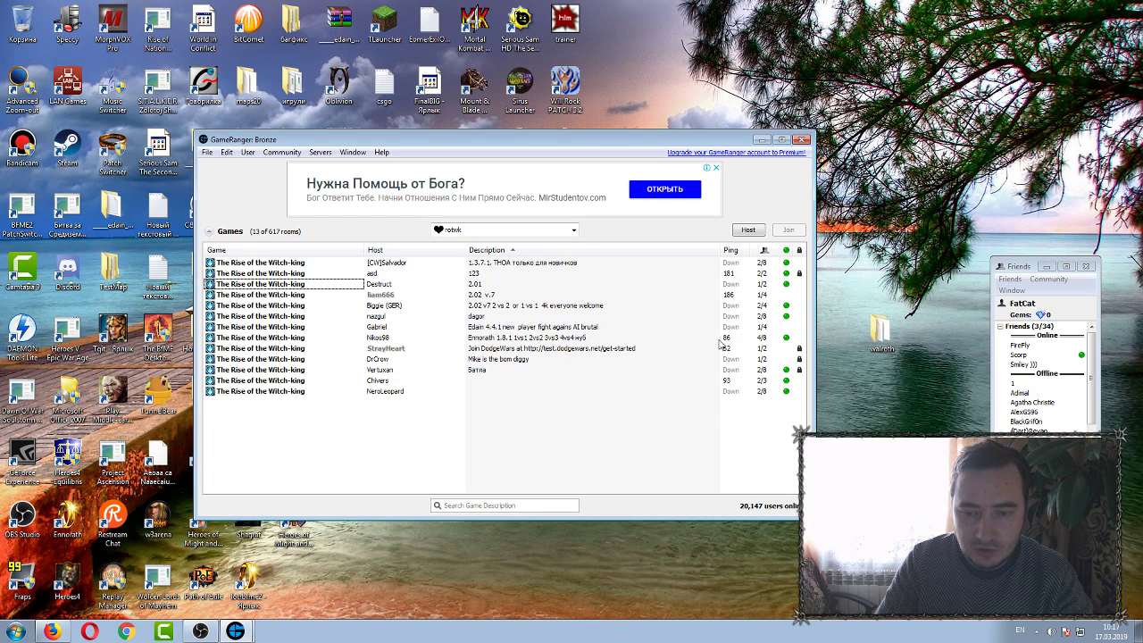
pyautogui.click(618, 338)
pyautogui.click(635, 408)
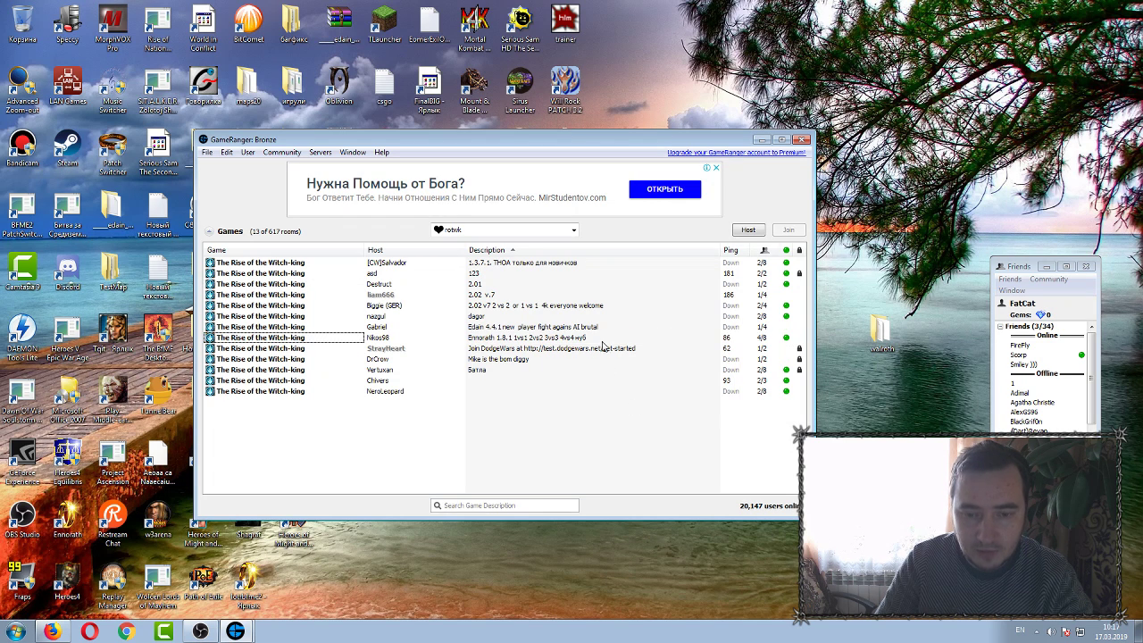
pyautogui.click(586, 339)
pyautogui.click(566, 418)
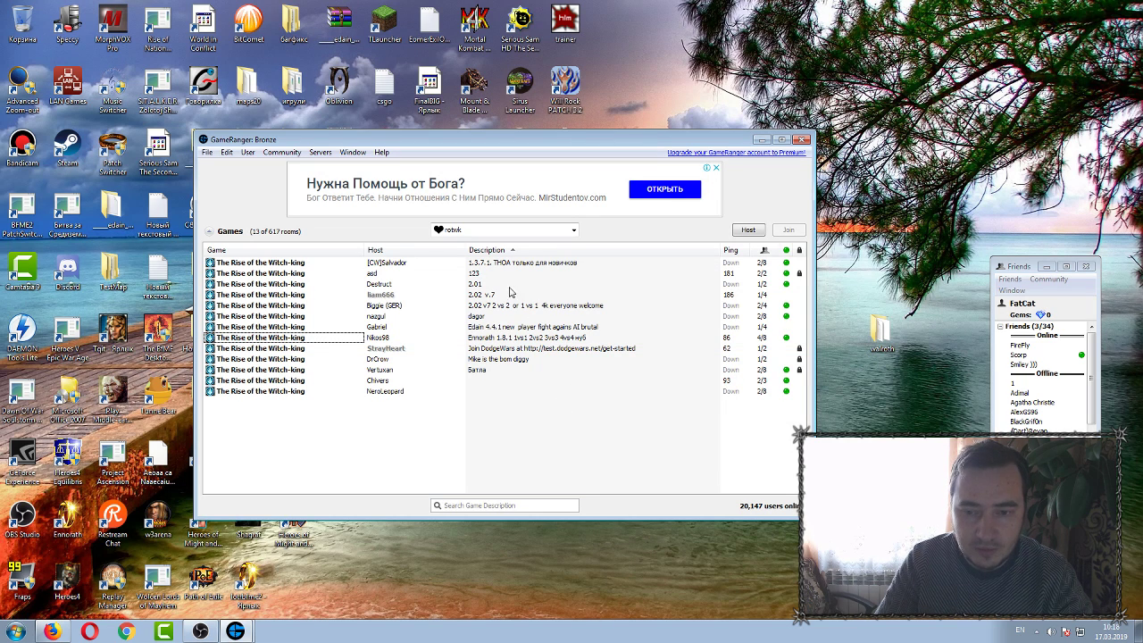
pyautogui.click(529, 296)
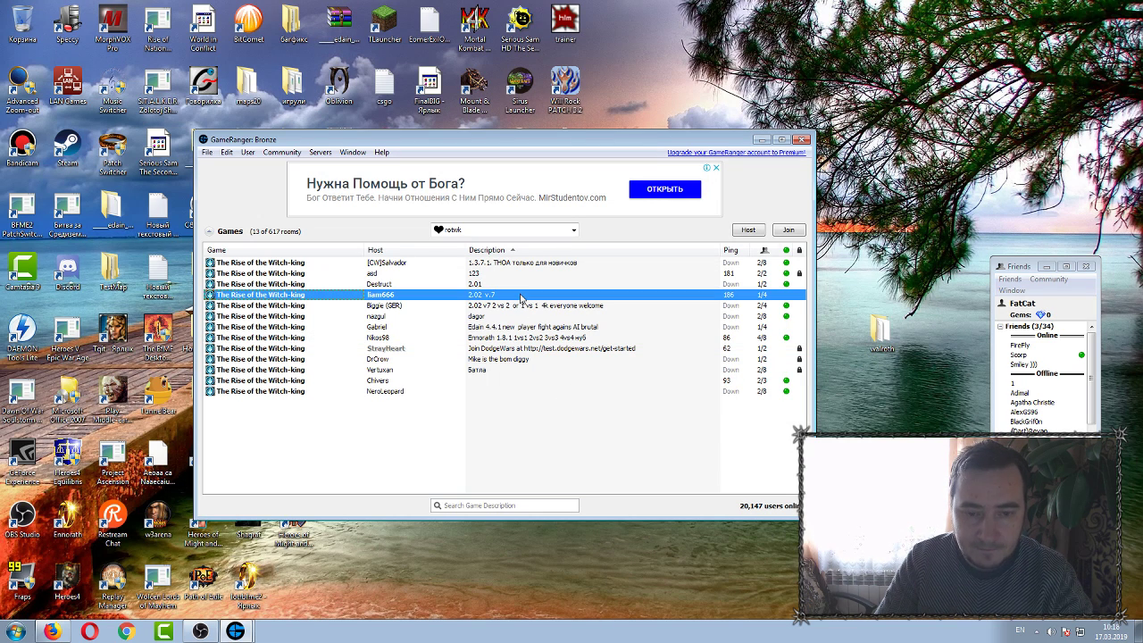
pyautogui.click(532, 447)
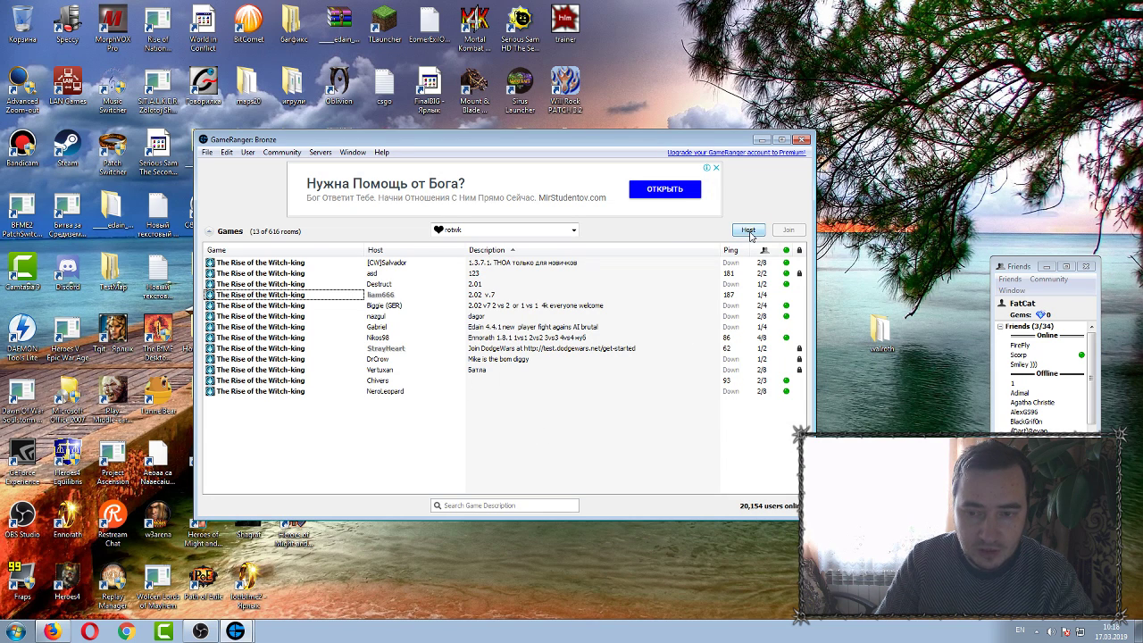
# - Host a room for The Rise of the Witch-king with a maximum of 2 players and the description "ennorath mod 1.8.1"
pyautogui.click(749, 233)
pyautogui.moveTo(631, 217); pyautogui.dragTo(516, 223)
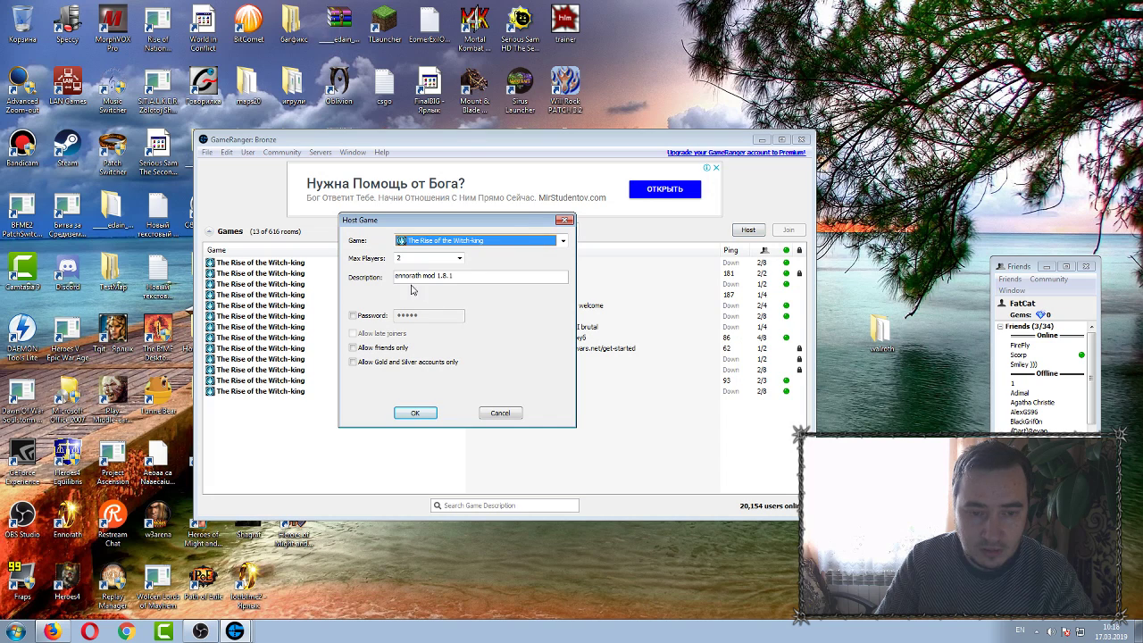
pyautogui.click(460, 258)
pyautogui.click(461, 259)
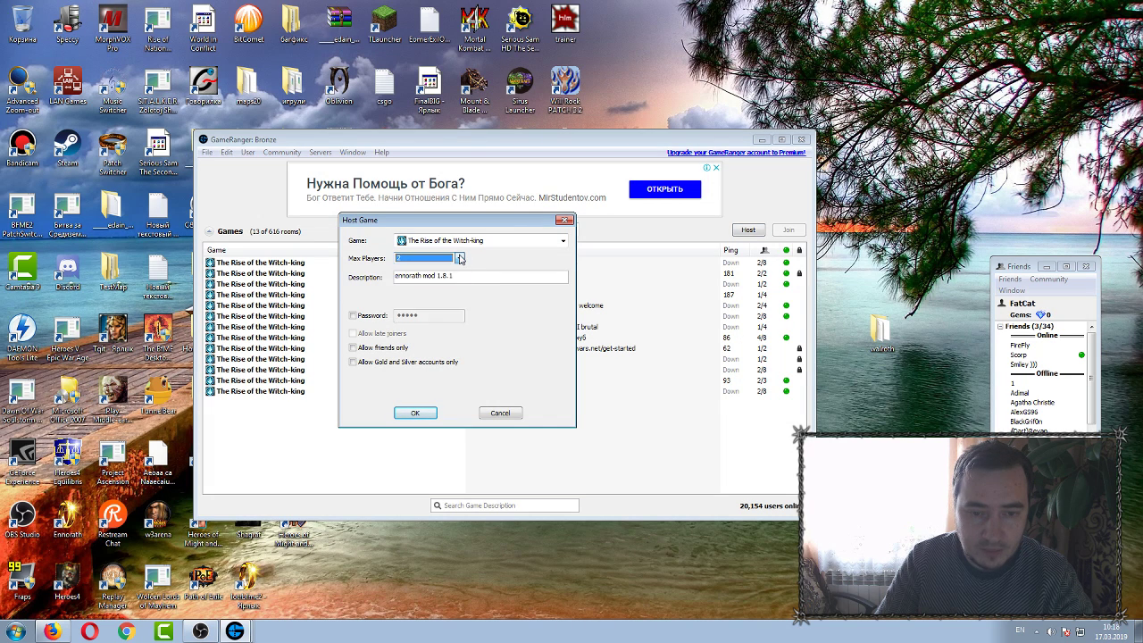
pyautogui.click(460, 258)
pyautogui.click(460, 259)
pyautogui.click(460, 258)
pyautogui.click(460, 258)
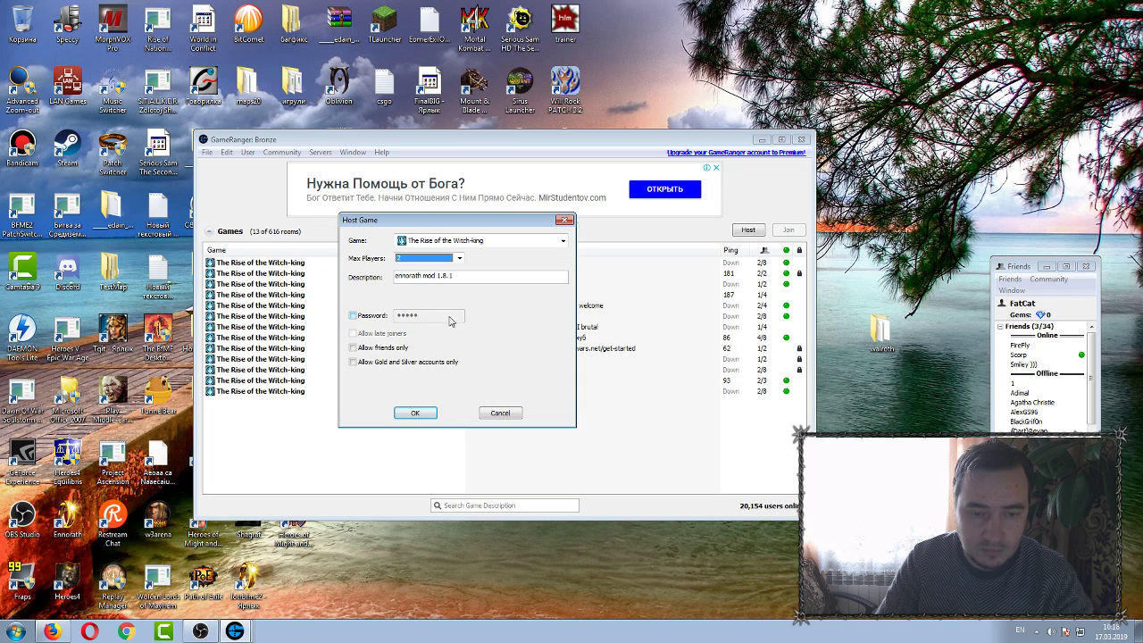
pyautogui.moveTo(465, 223); pyautogui.dragTo(522, 256)
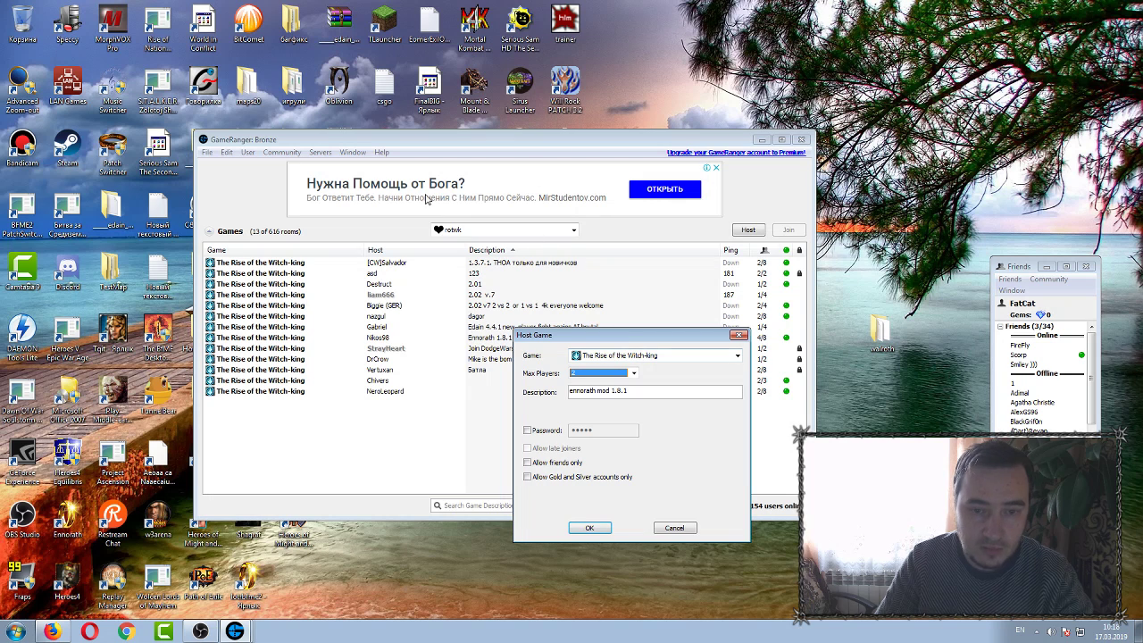
pyautogui.moveTo(631, 337); pyautogui.dragTo(491, 223)
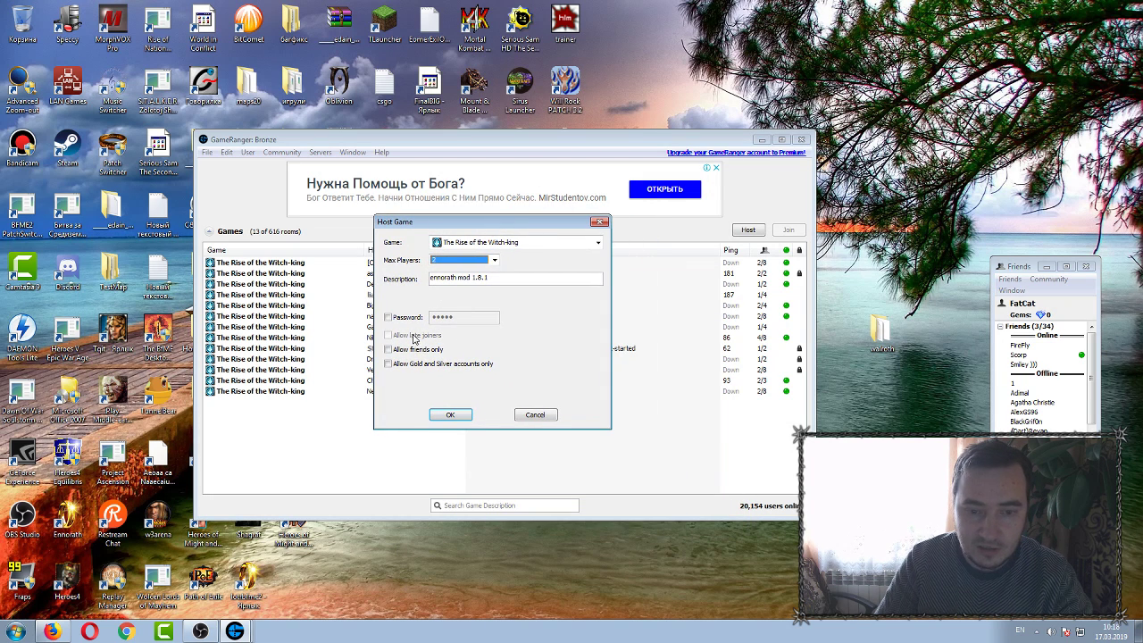
pyautogui.click(450, 415)
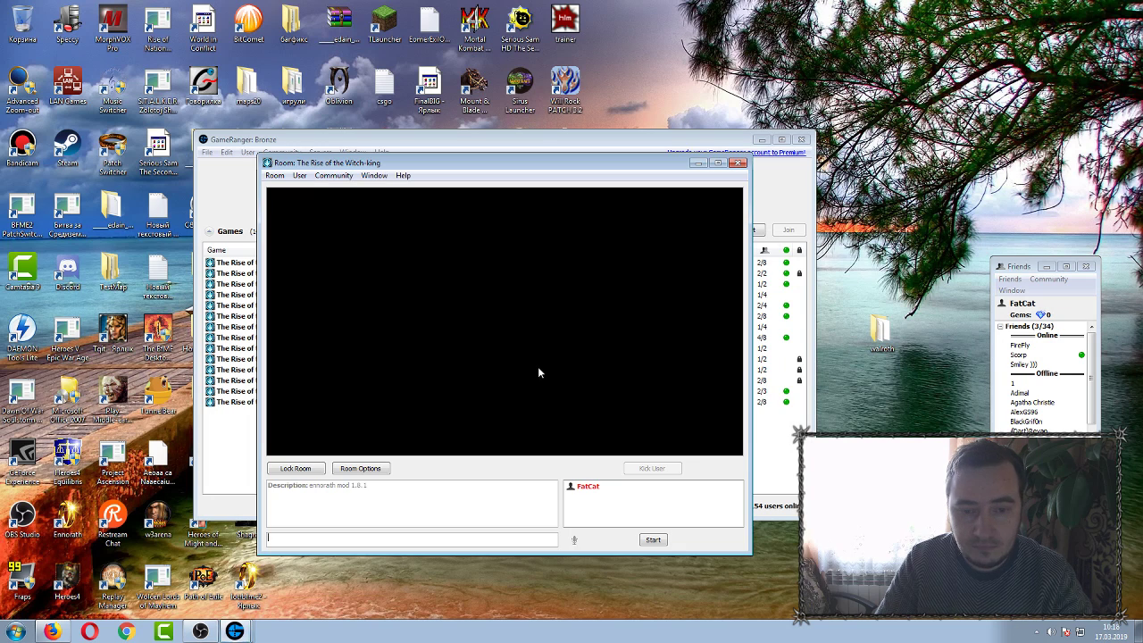
pyautogui.moveTo(515, 168); pyautogui.dragTo(525, 123)
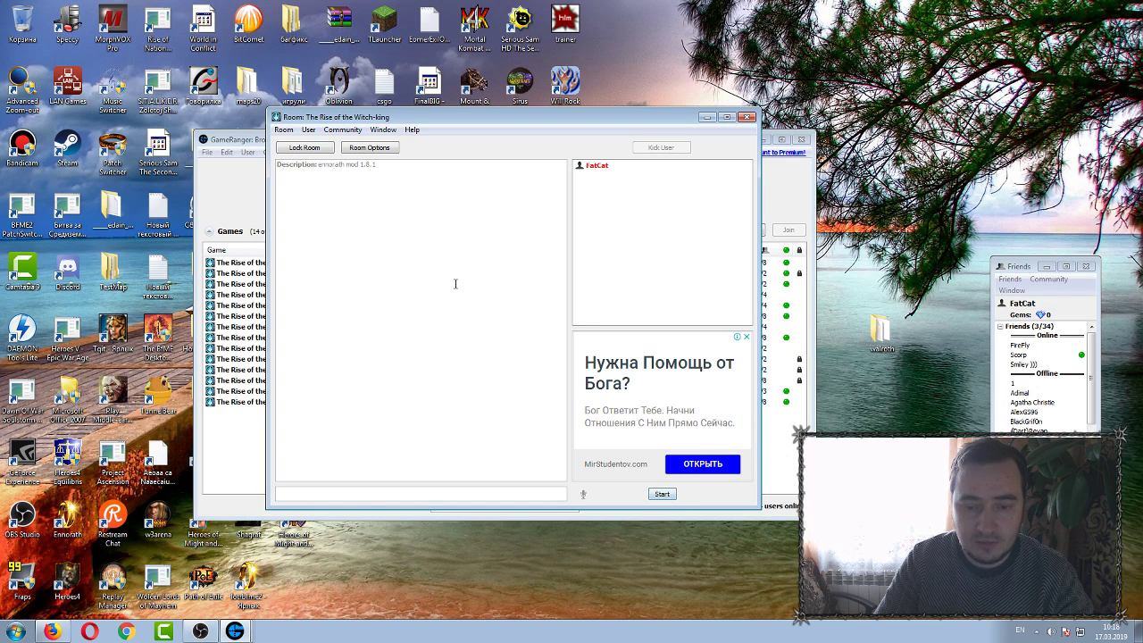
# - Close the hosted Rise of the Witch-king room and return to the game room list
pyautogui.click(748, 117)
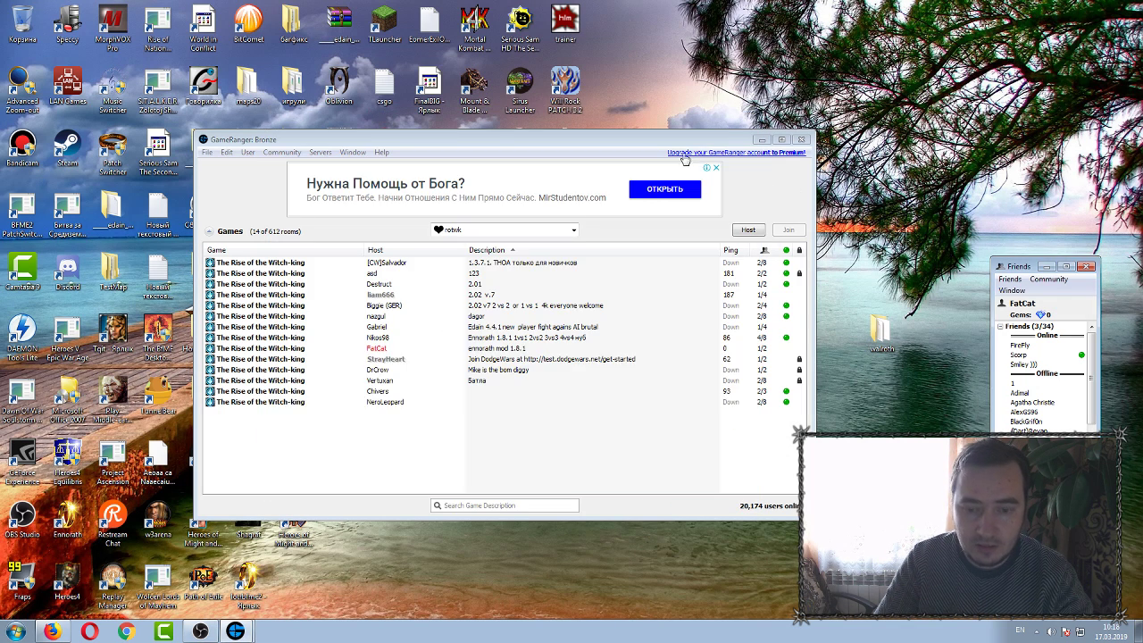
pyautogui.click(500, 436)
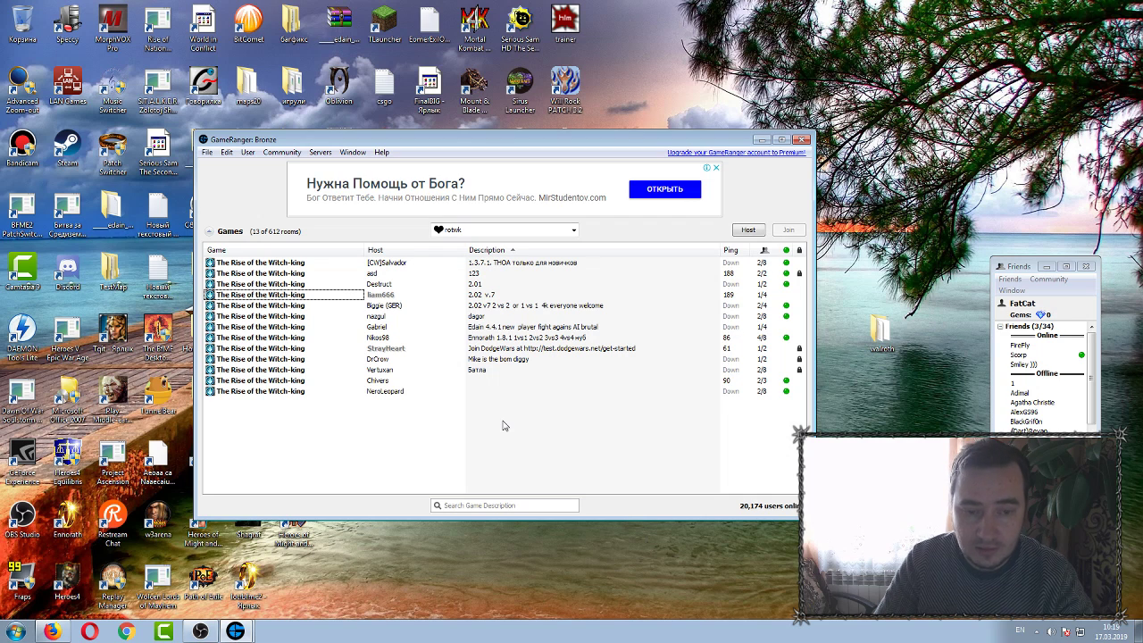